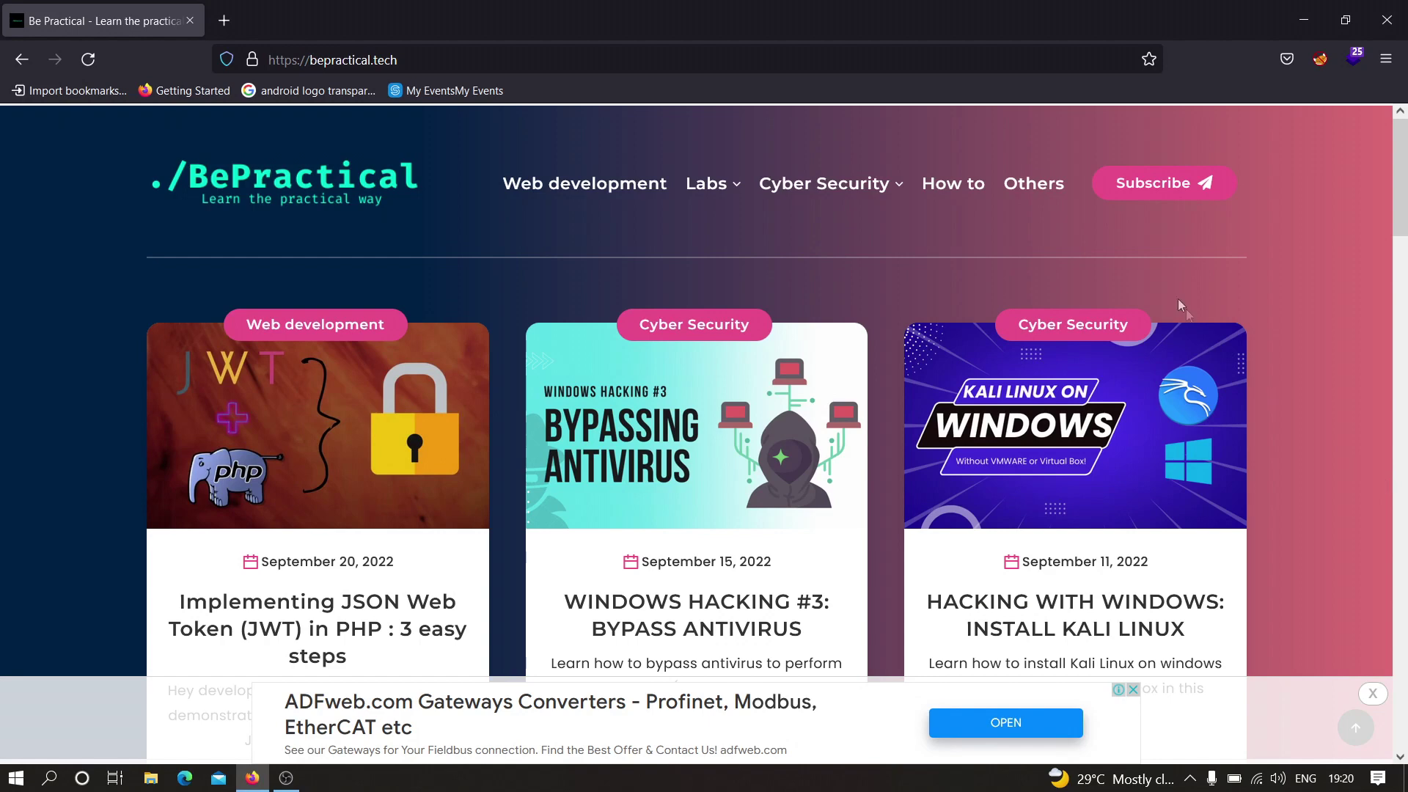
- Open the Lab #6 challenge through the Labs › Cyber navigation menu
mouse_move(707, 183)
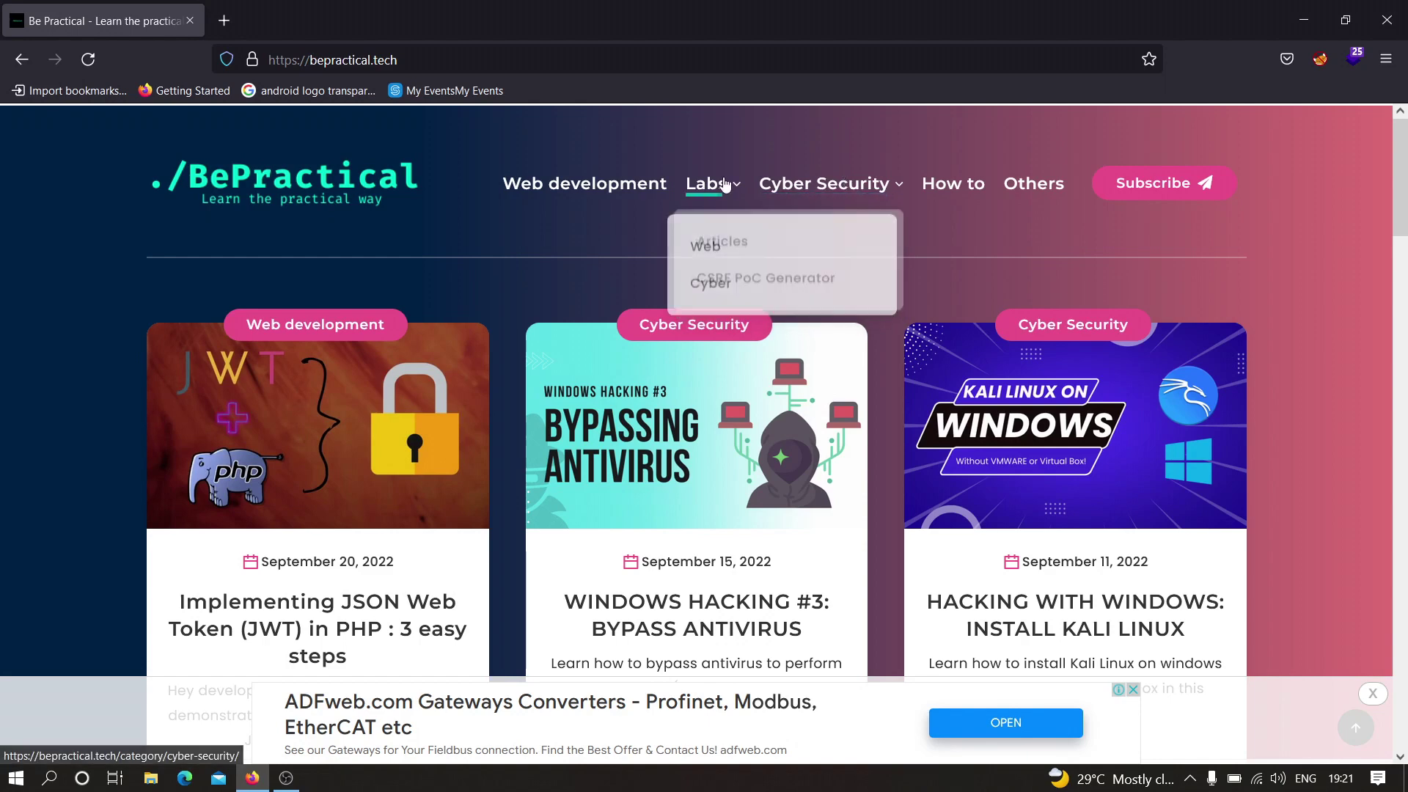
mouse_move(729, 292)
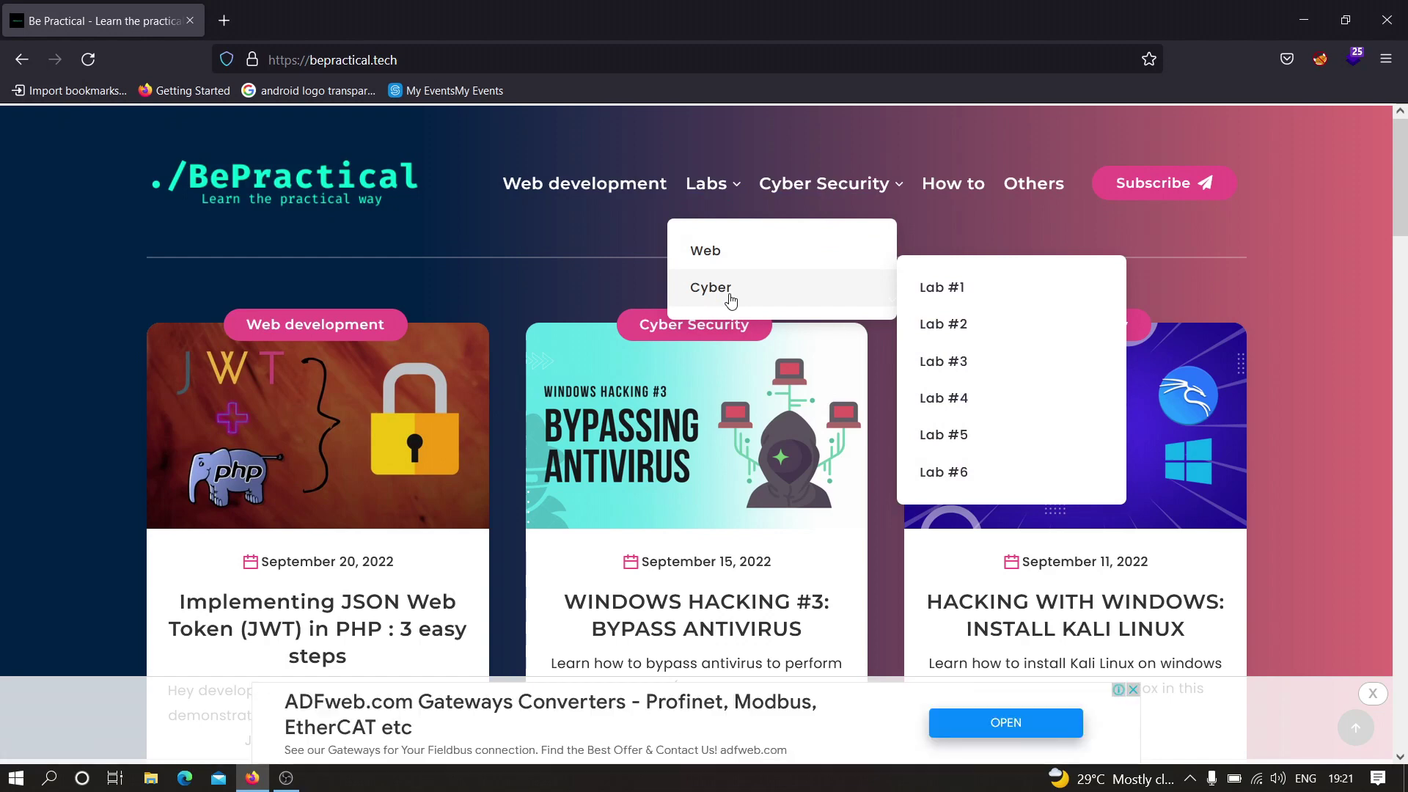
click(943, 473)
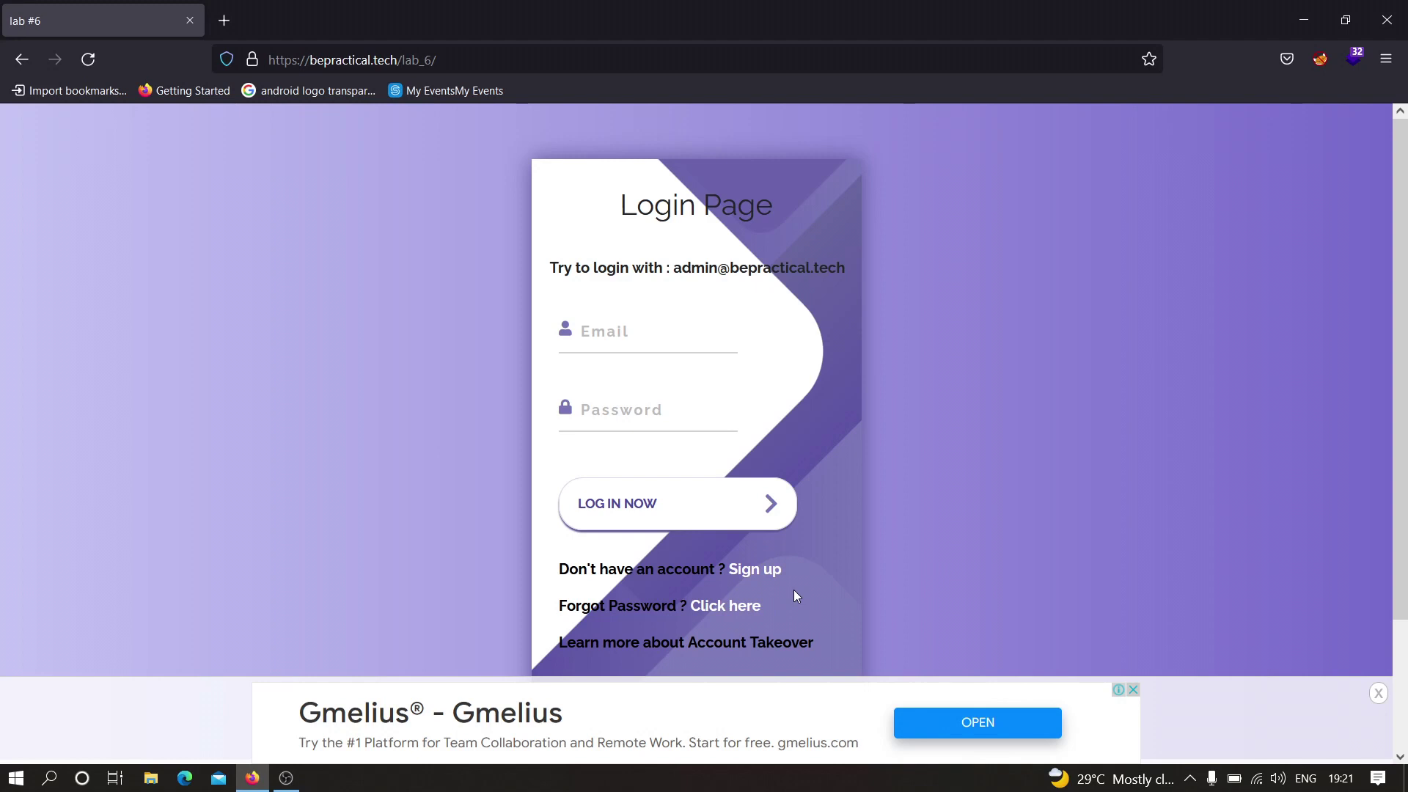
- Follow the Sign up link from the Lab #6 login page
click(758, 571)
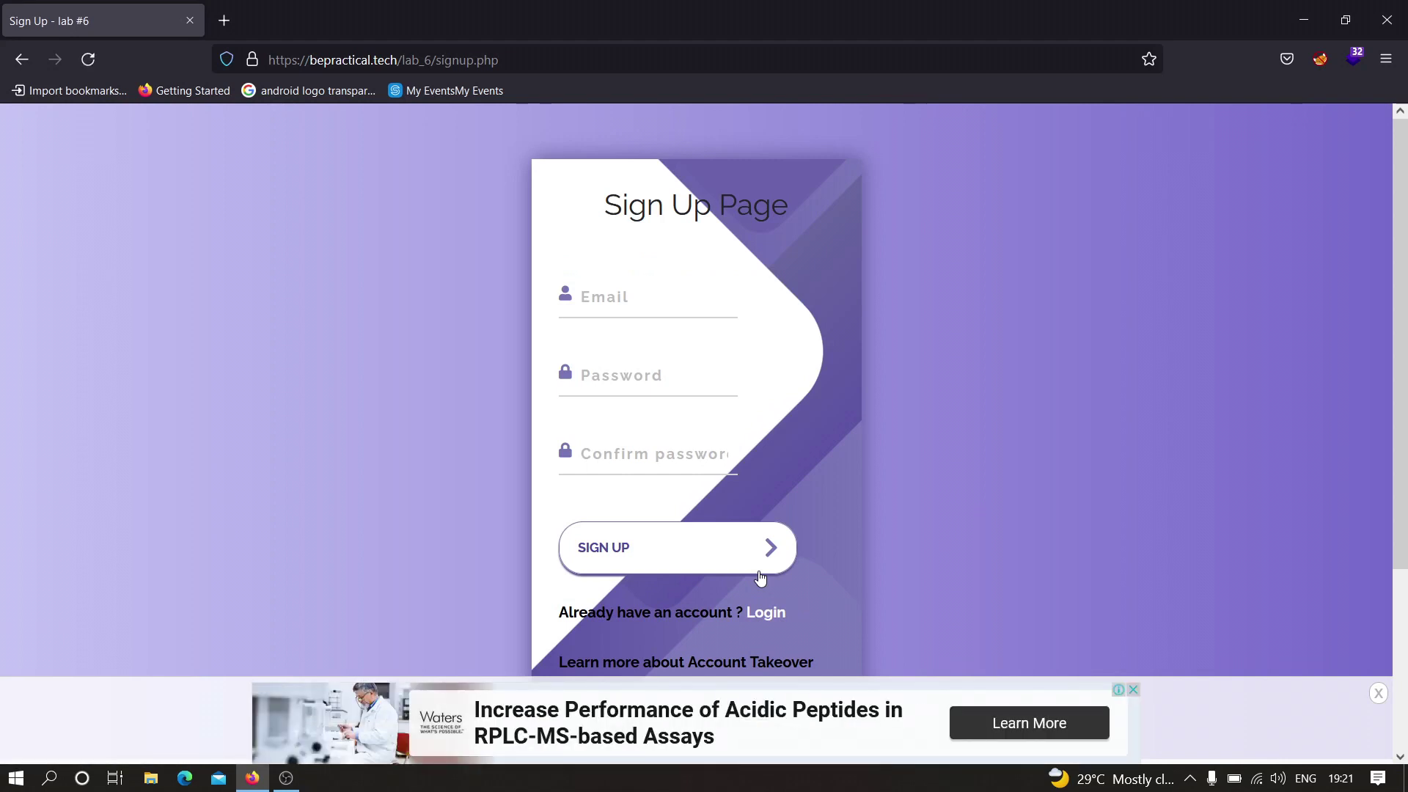
- Fill the sign-up form with the test account's e-mail and a six-character password, entered twice
click(759, 573)
click(640, 295)
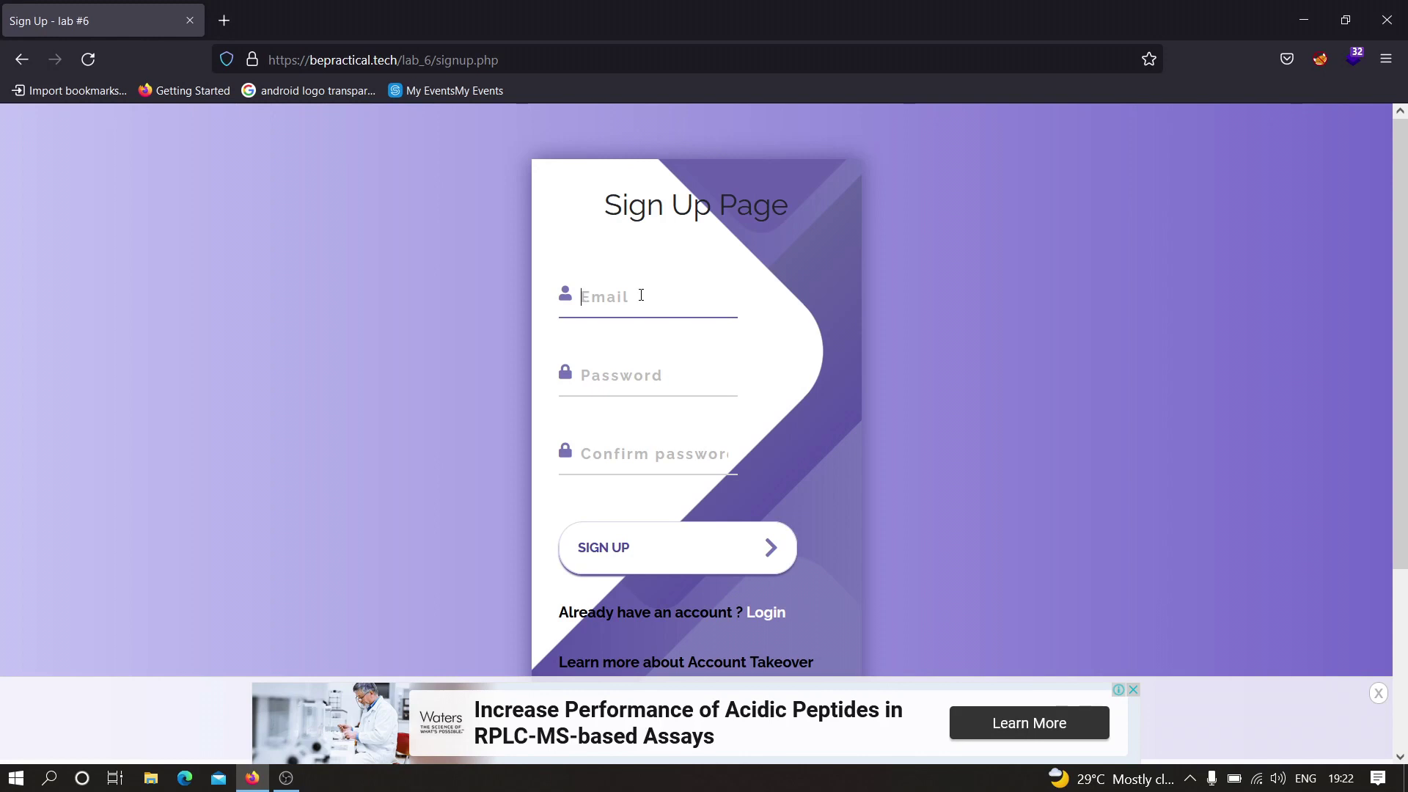
text(test123@be)
text(practical.tech)
key(Tab)
text(123456)
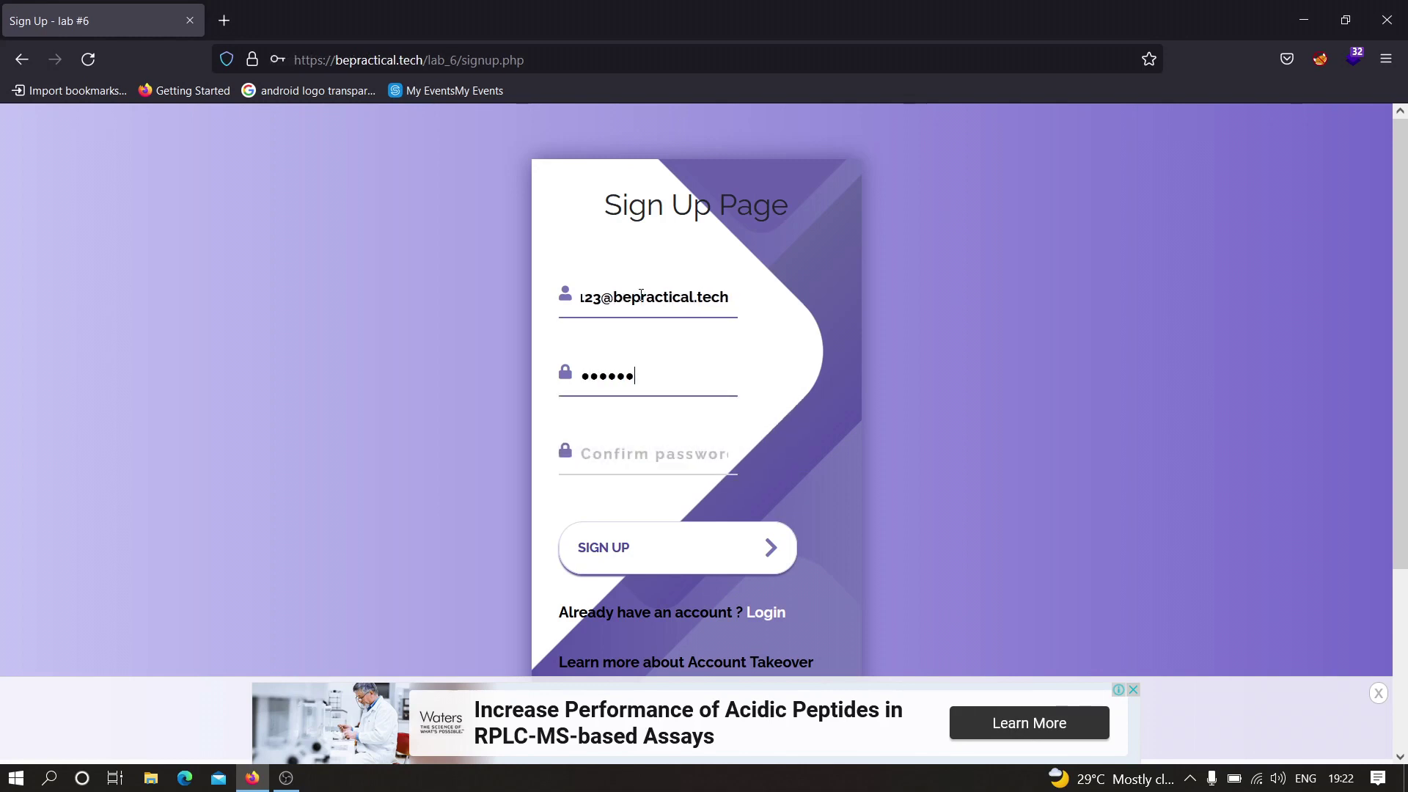
key(Tab)
text(123456)
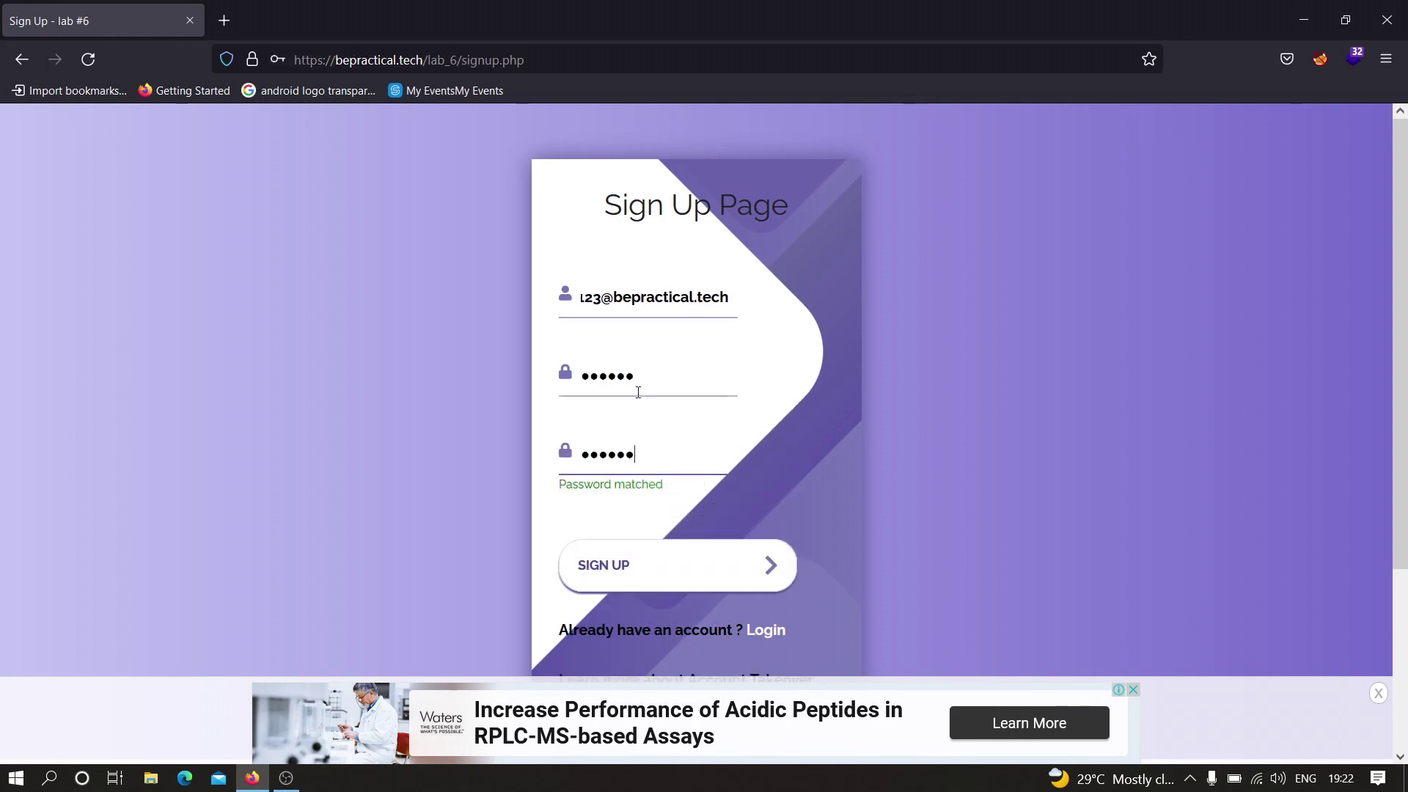
- Submit the registration, decline saving the login, and dismiss the Registered success message
click(601, 583)
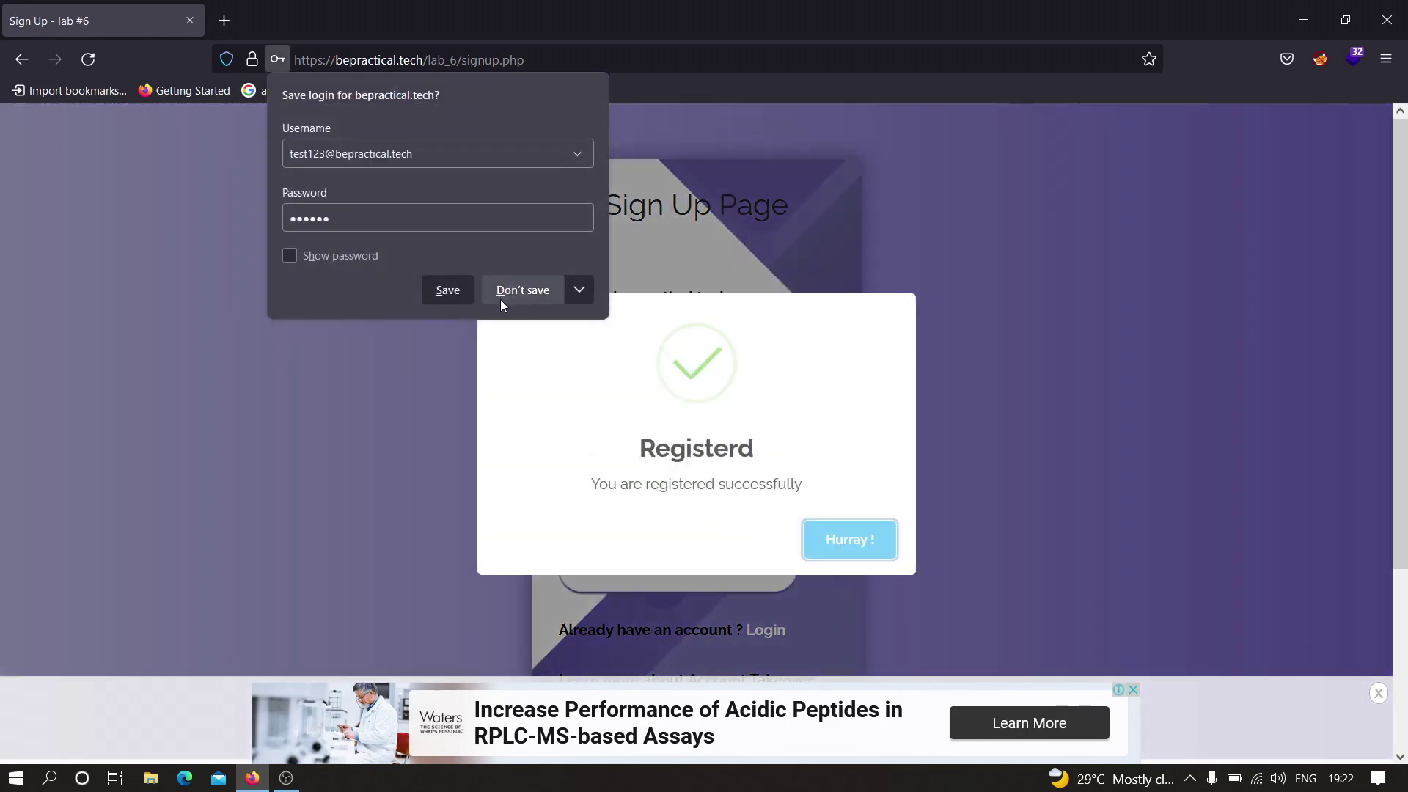
click(874, 529)
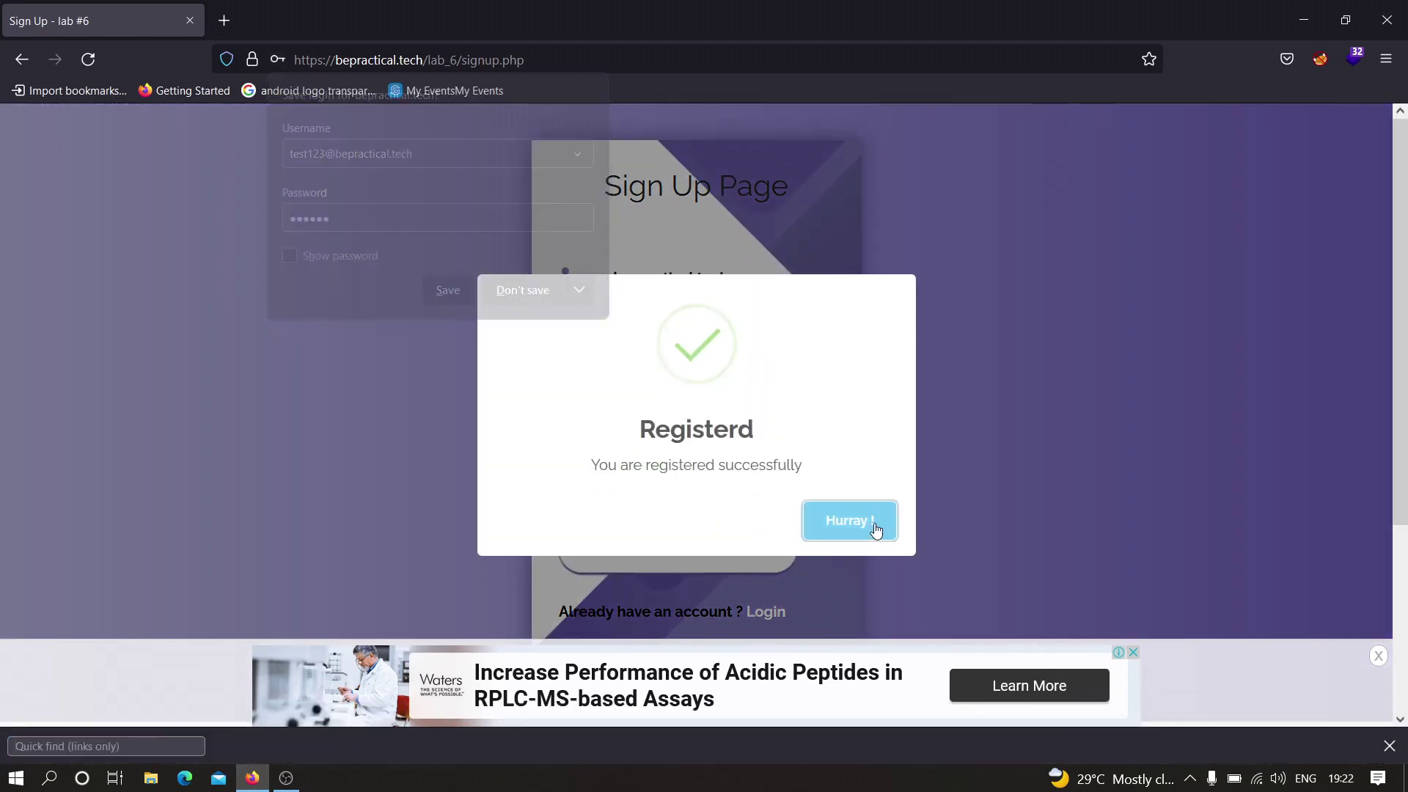
click(874, 529)
- Log in with the new test account's e-mail and password, declining Firefox's offer to save it
click(764, 635)
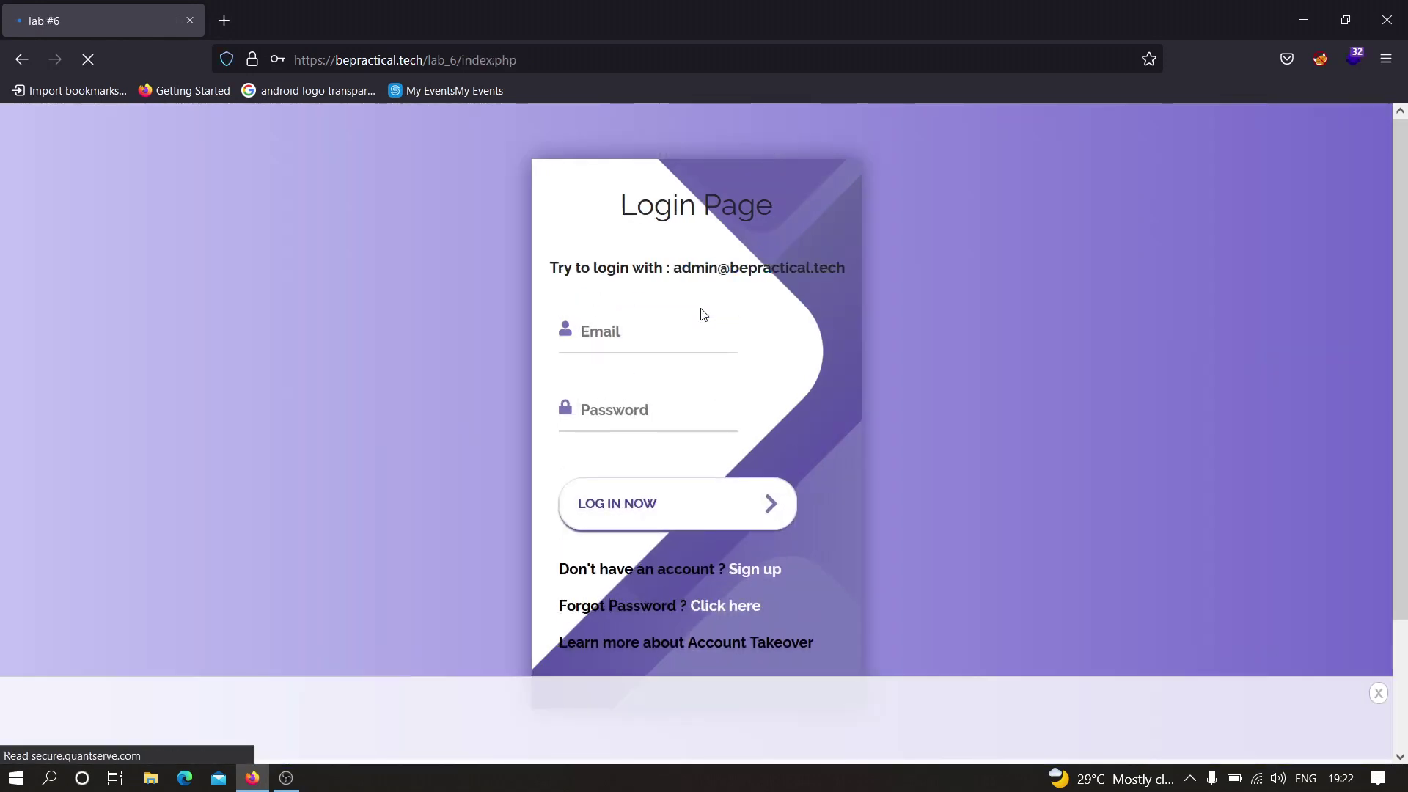
click(637, 343)
text(test@)
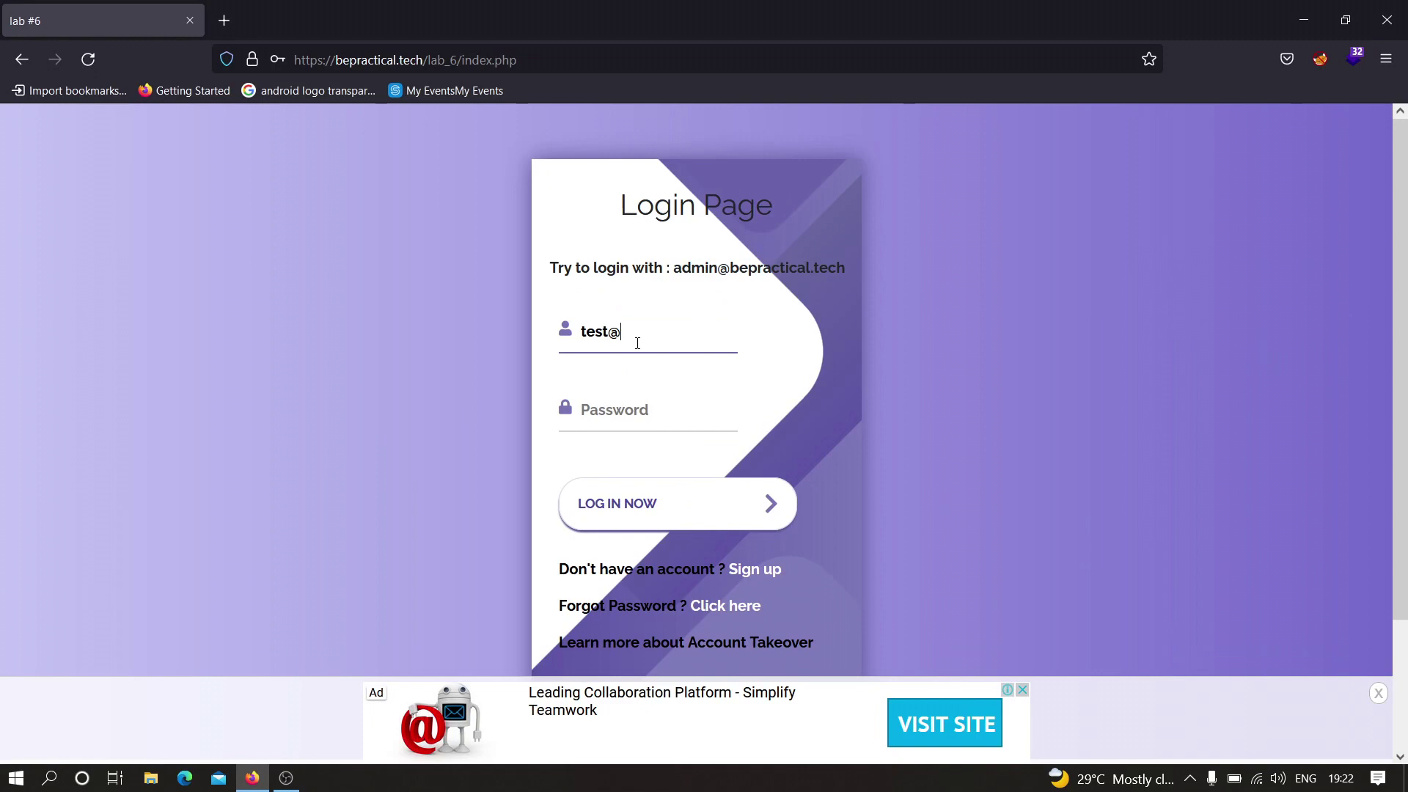
key(BackSpace)
text(123@bepractical.tech)
key(Tab)
text(a12345)
key(Return)
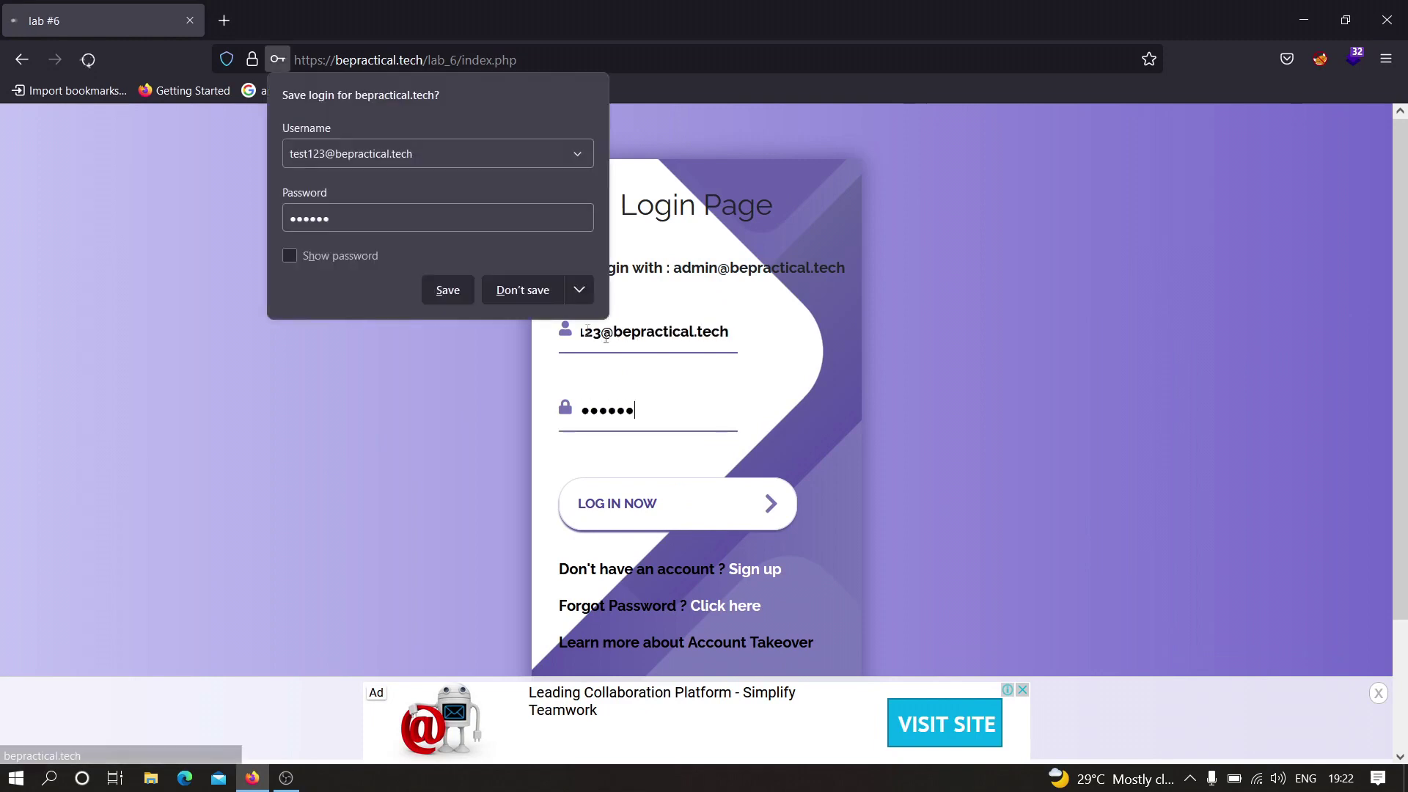
click(506, 290)
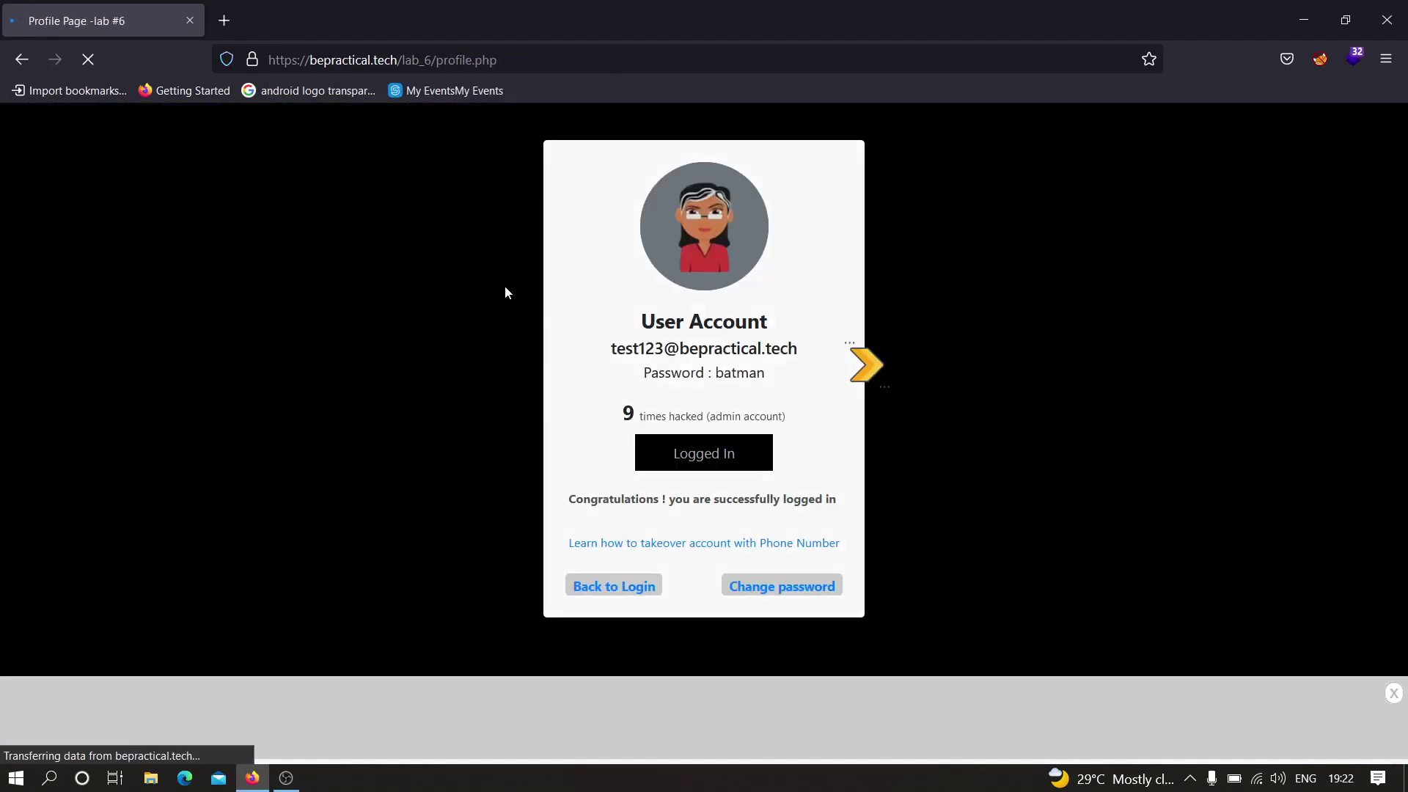
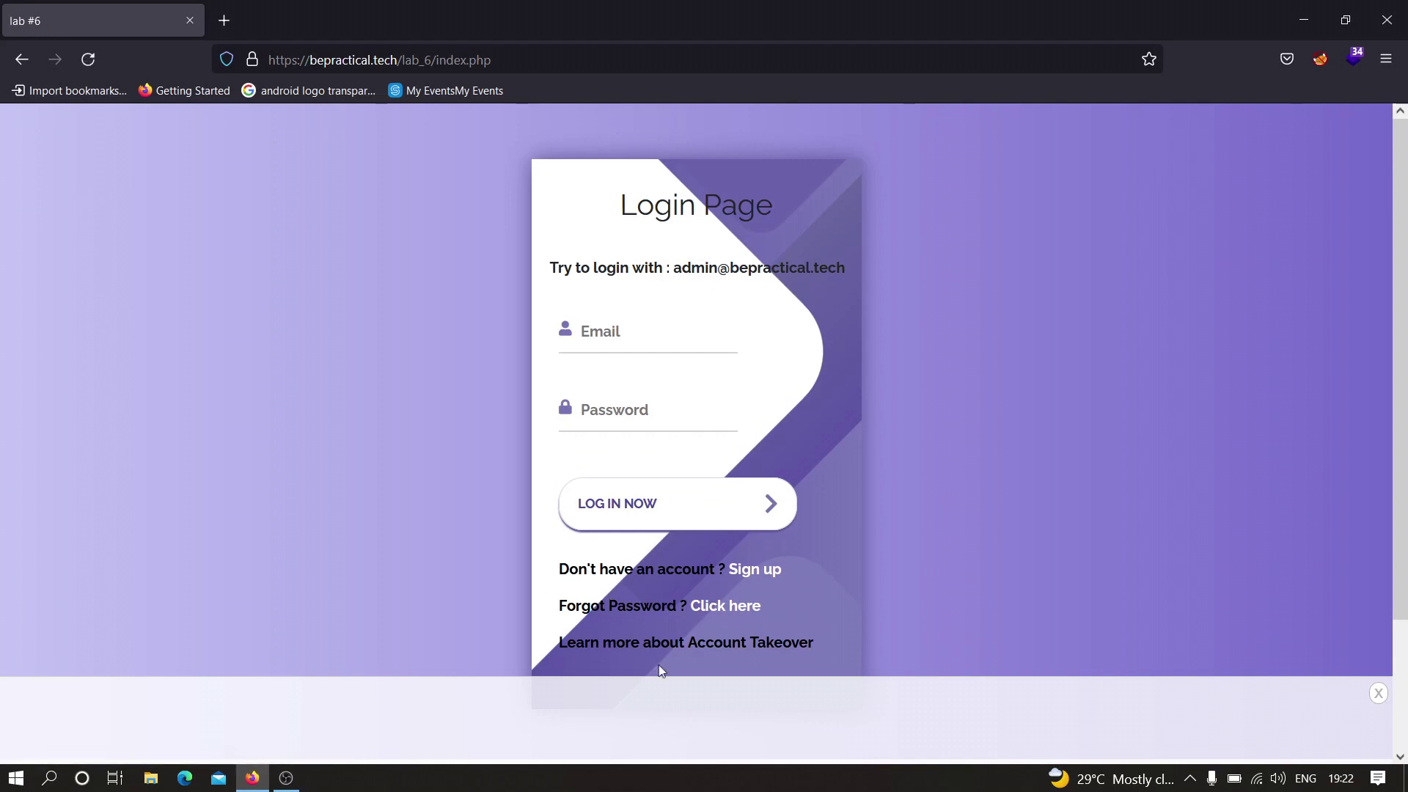
- Follow the 'Sign up' link under LOG IN NOW to reach the account sign-up page
click(751, 576)
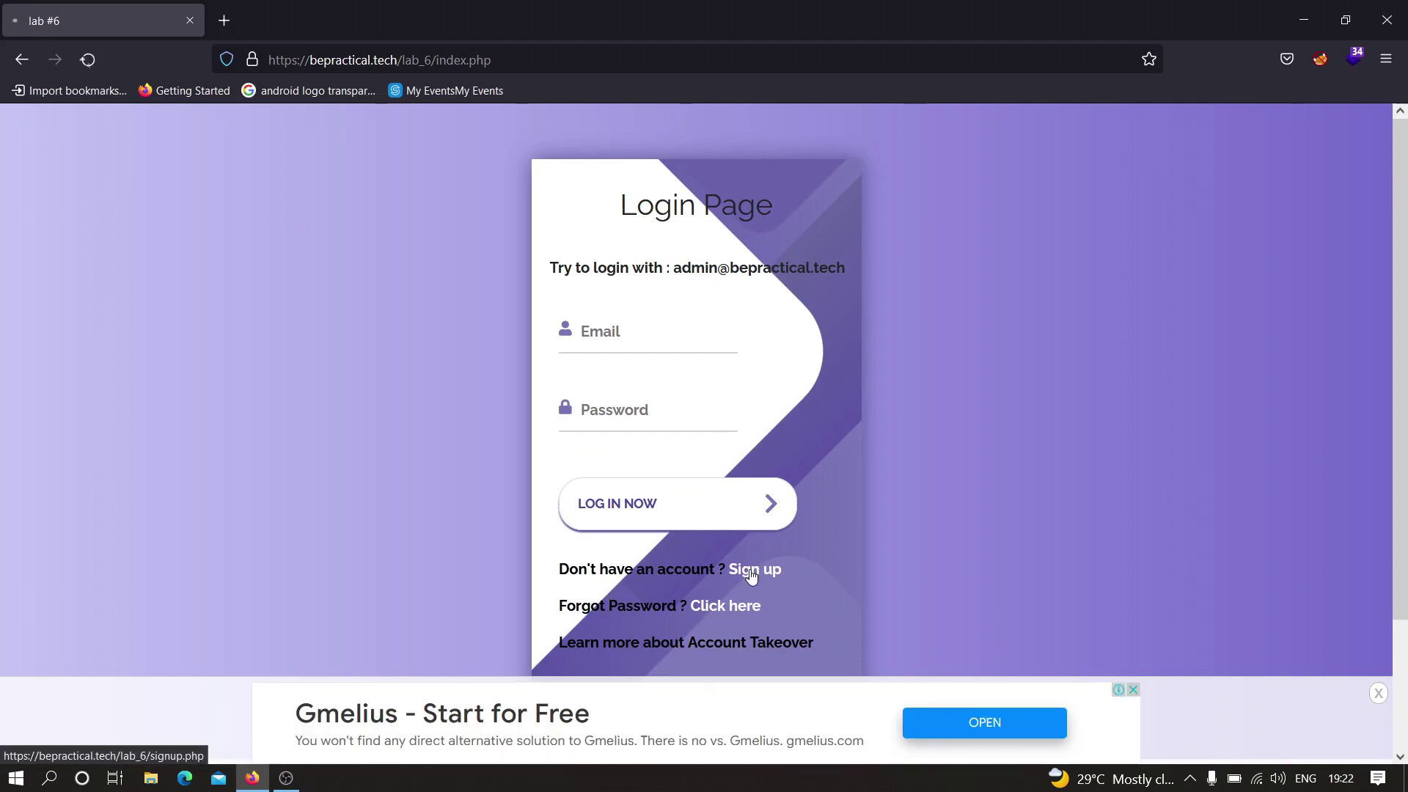
- Enter the test account's e-mail and a first password on the sign-up form
click(633, 287)
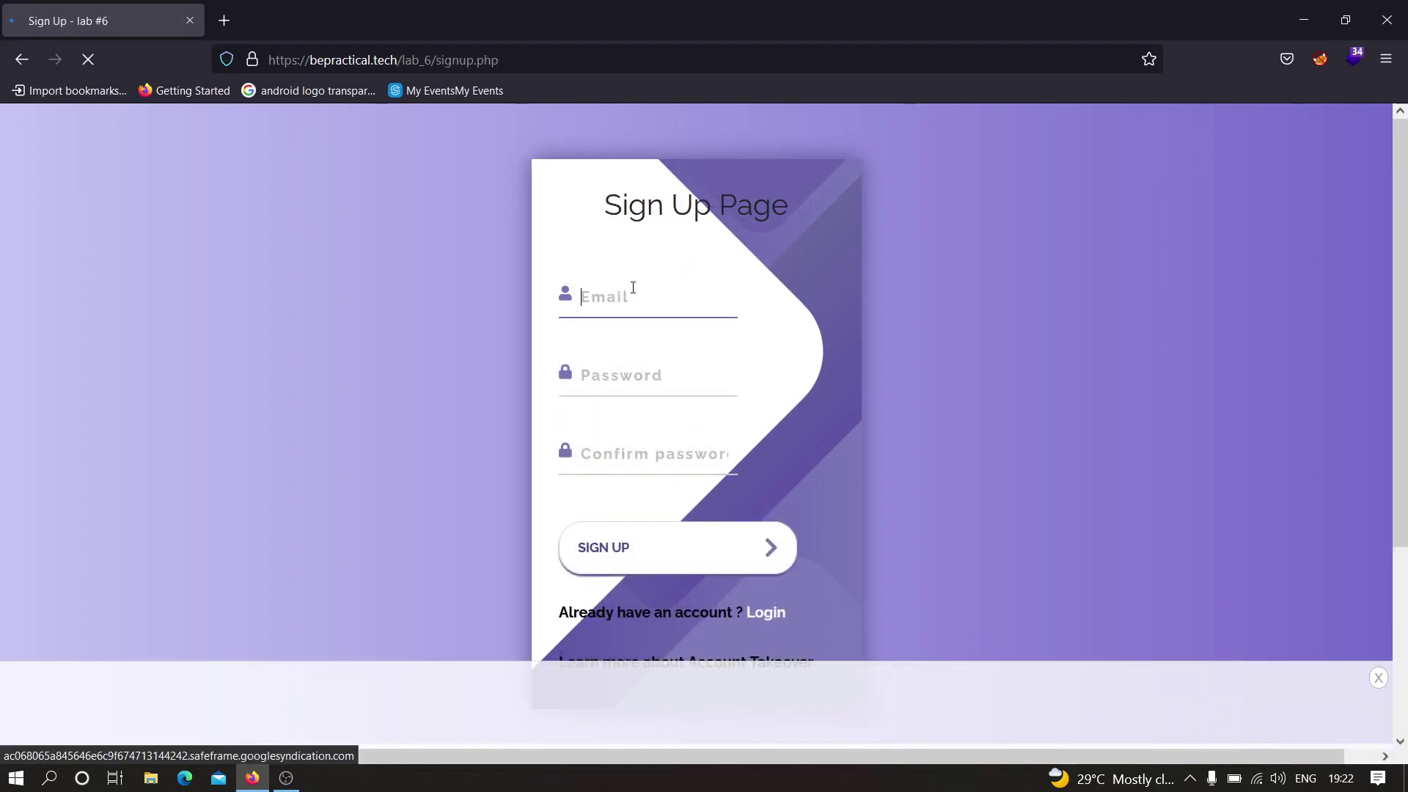
text(test123@bepractical.tech)
key(Tab)
text(t)
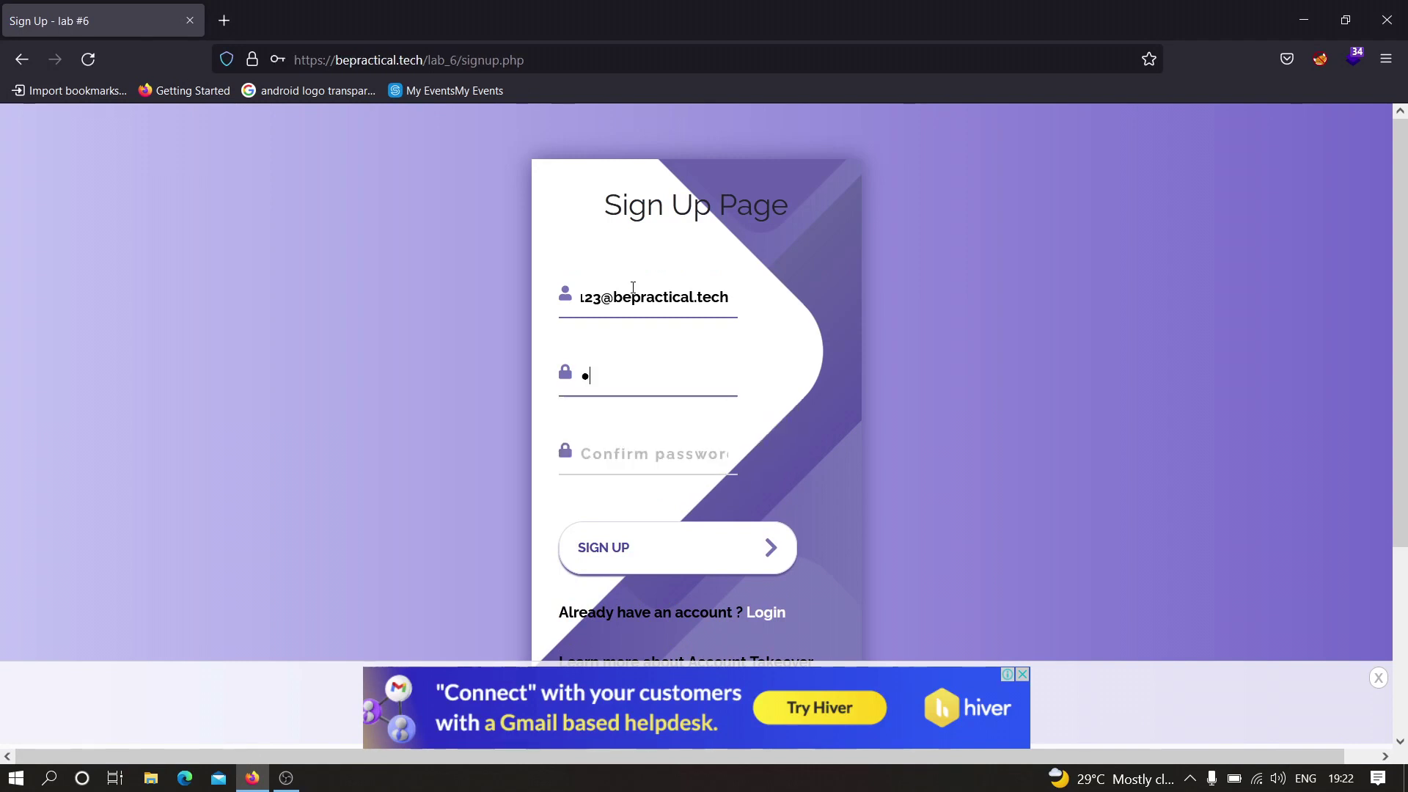
text(est12)
key(Tab)
text(test12)
- Replace the password, enter a matching confirmation password, and submit with SIGN UP
click(645, 374)
text(3)
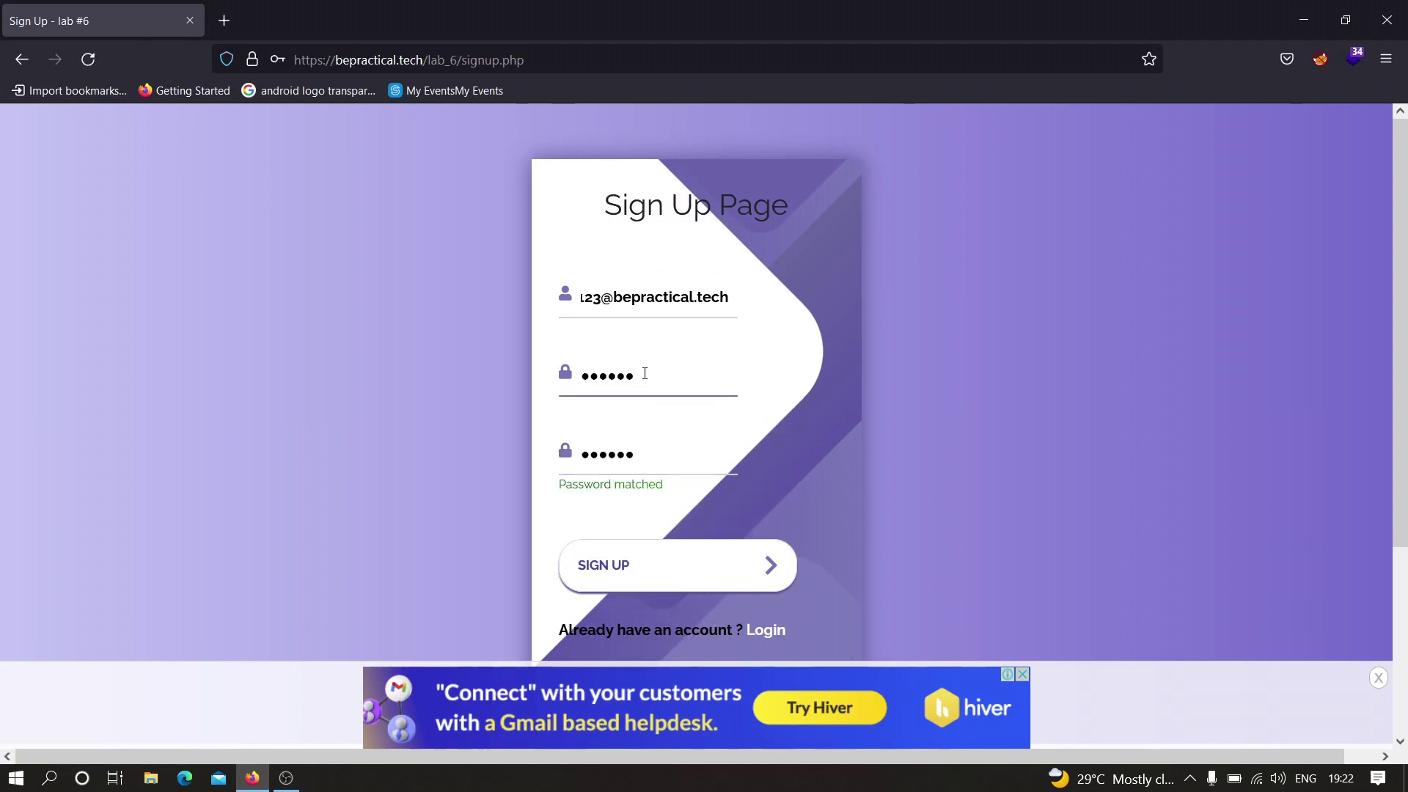
double_click(644, 374)
text(test12345)
key(Tab)
text(test12345)
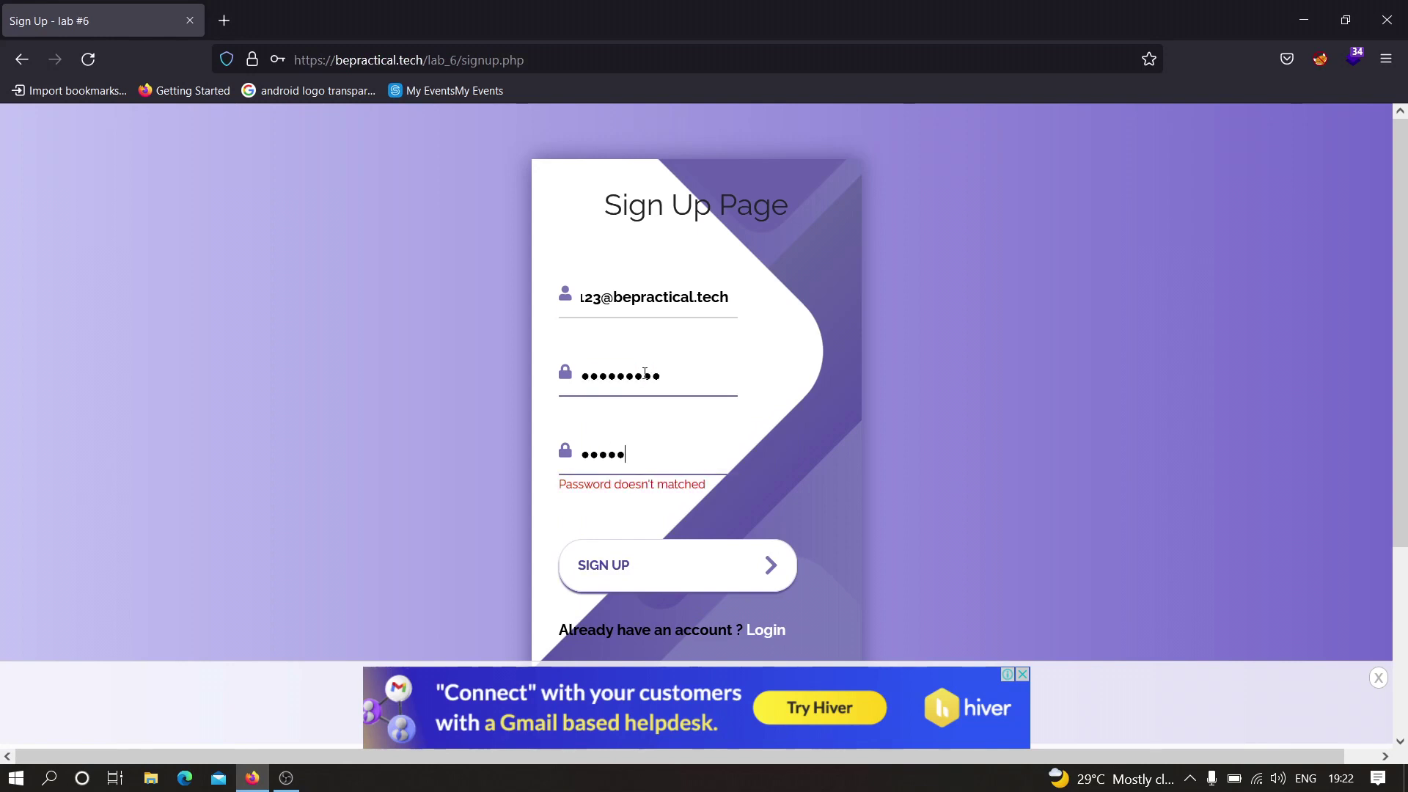
click(628, 552)
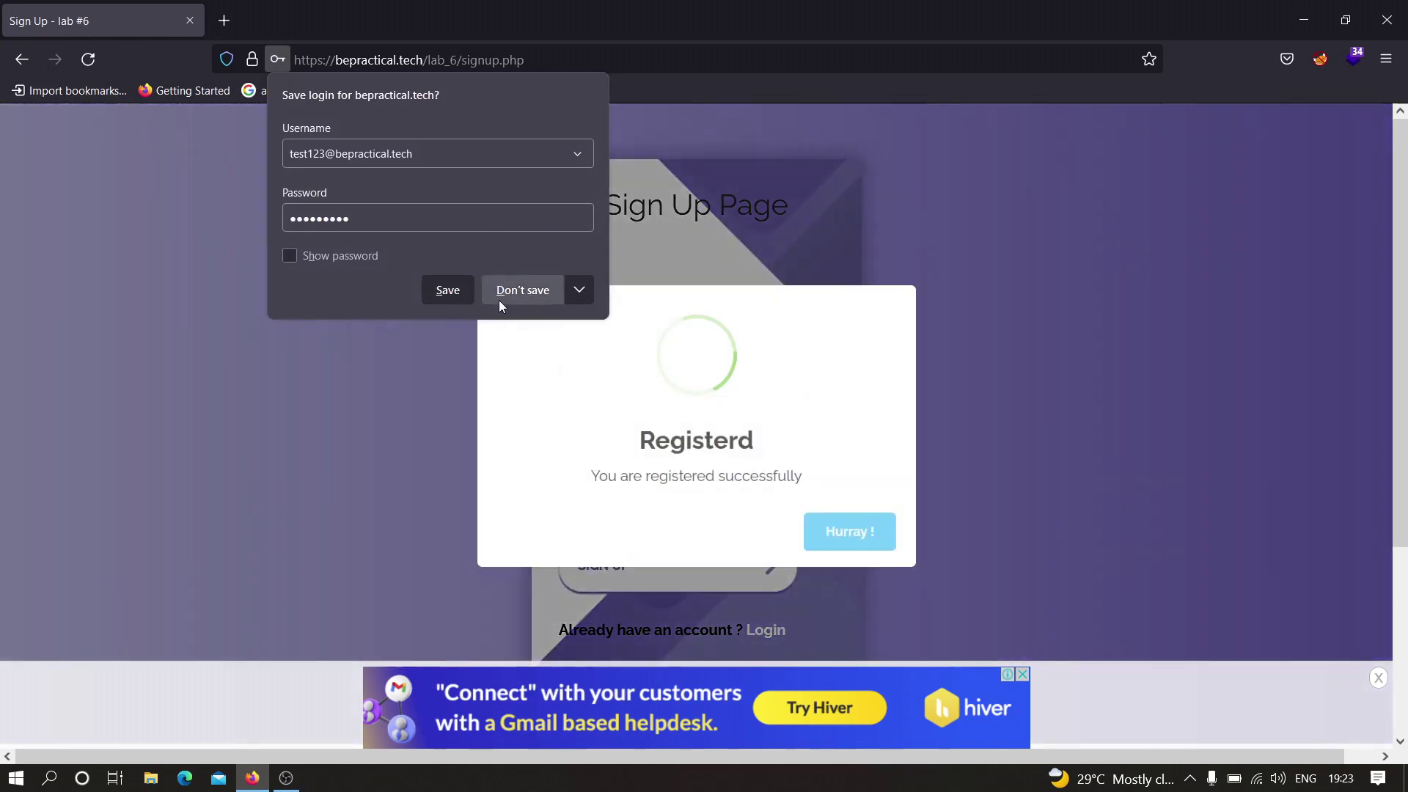
- Decline Firefox's save-login offer, dismiss the 'Hurray !' success dialog, and return to the login page
click(499, 301)
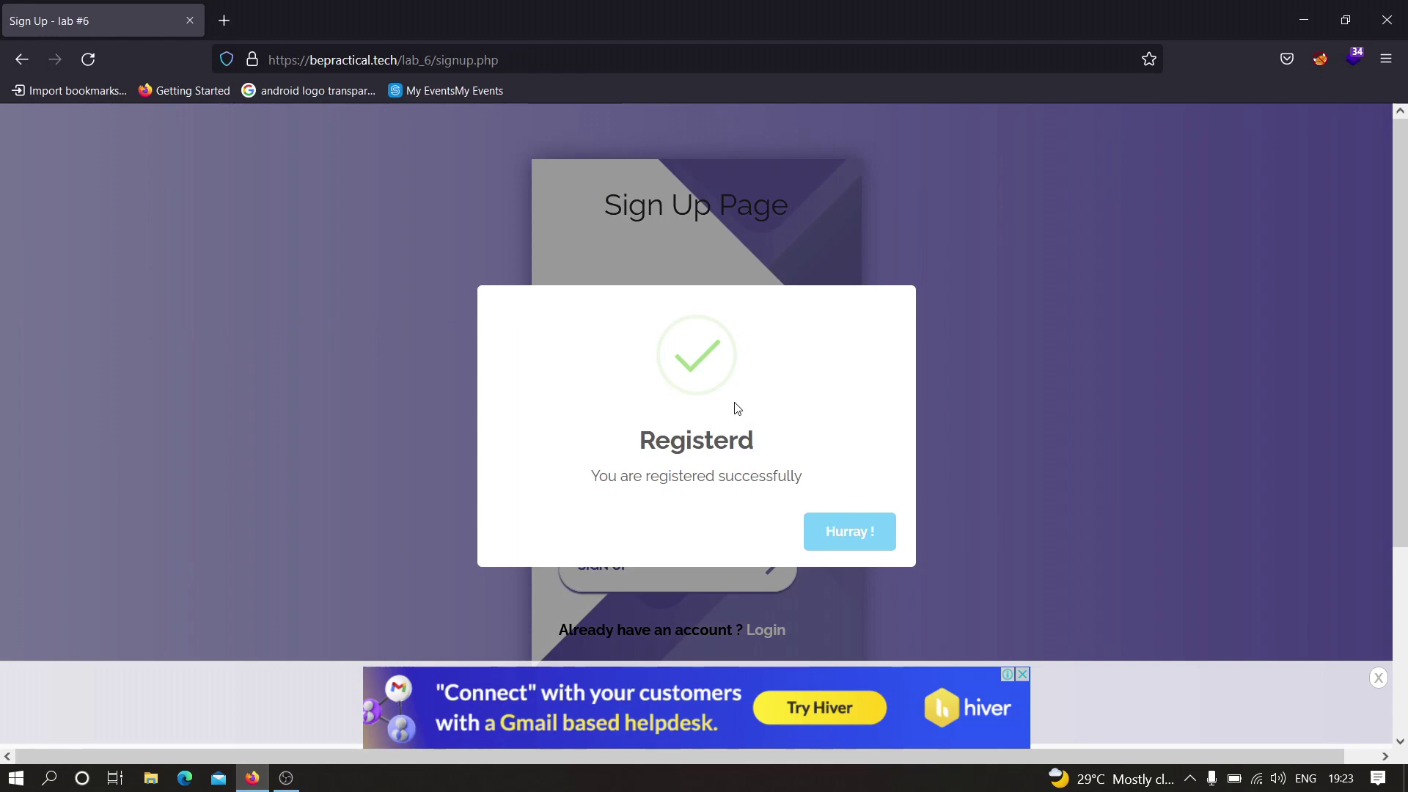
click(836, 534)
click(770, 629)
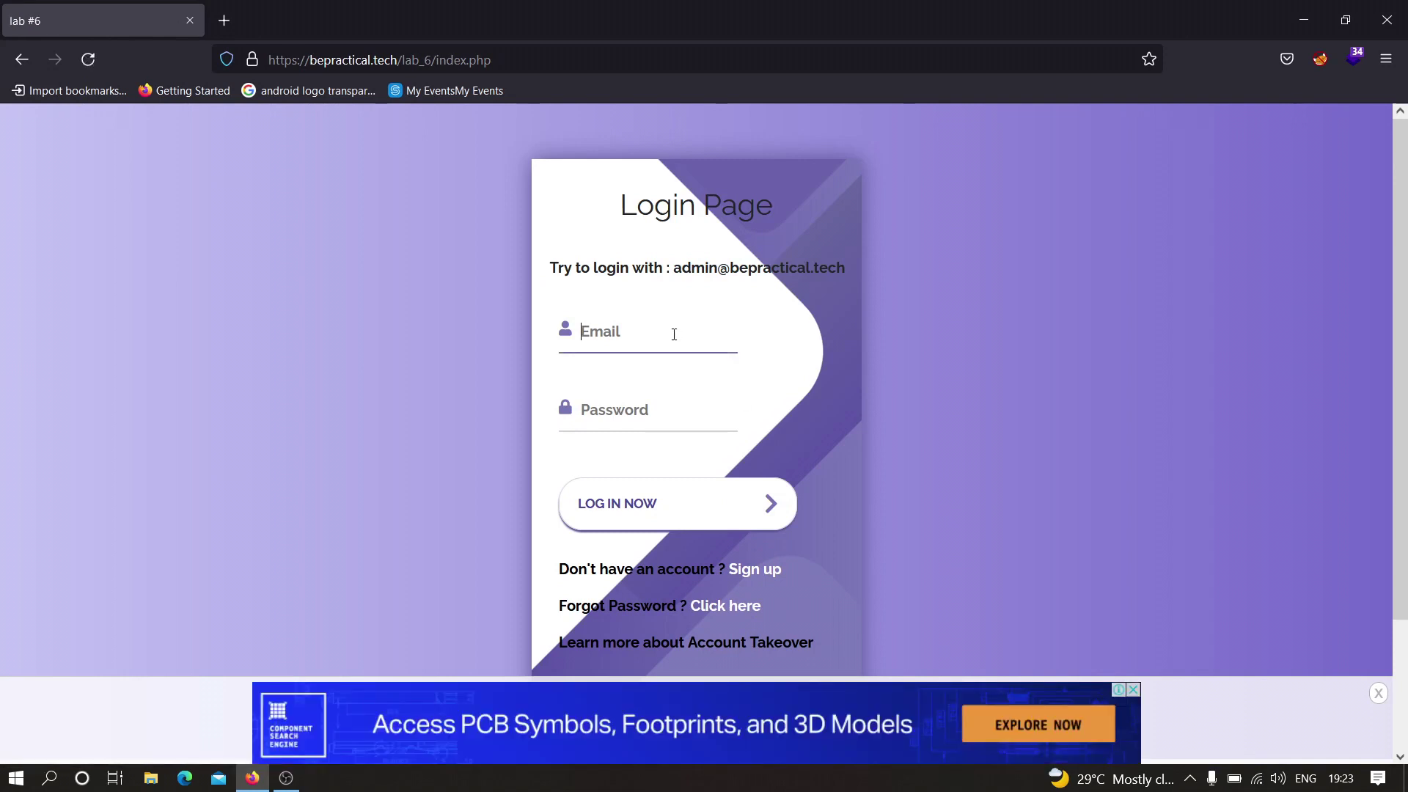
- Log in with the new test account's e-mail and its password
text(test)
text(123)
text(@)
text(beprac)
text(tical.tech)
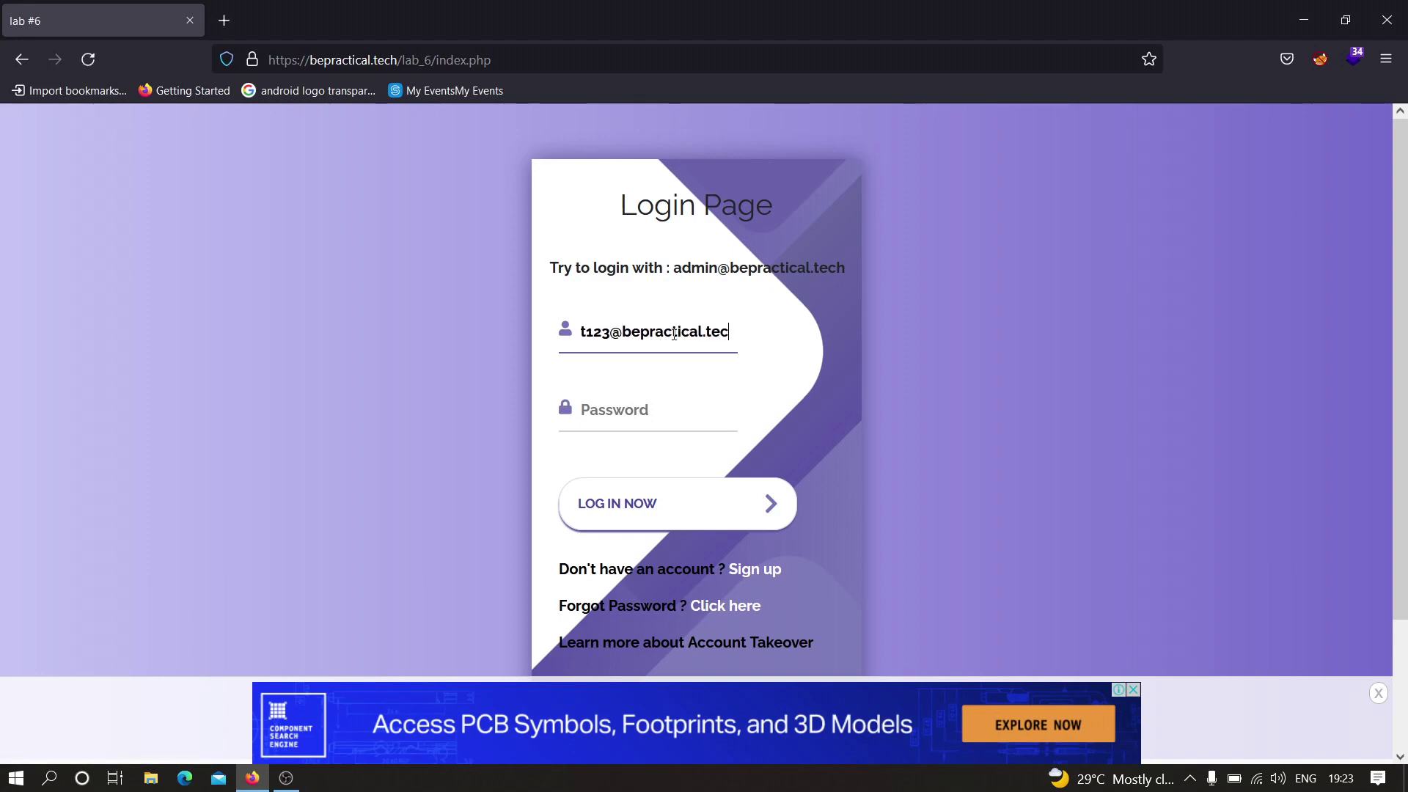
key(Tab)
text(123456789)
key(Return)
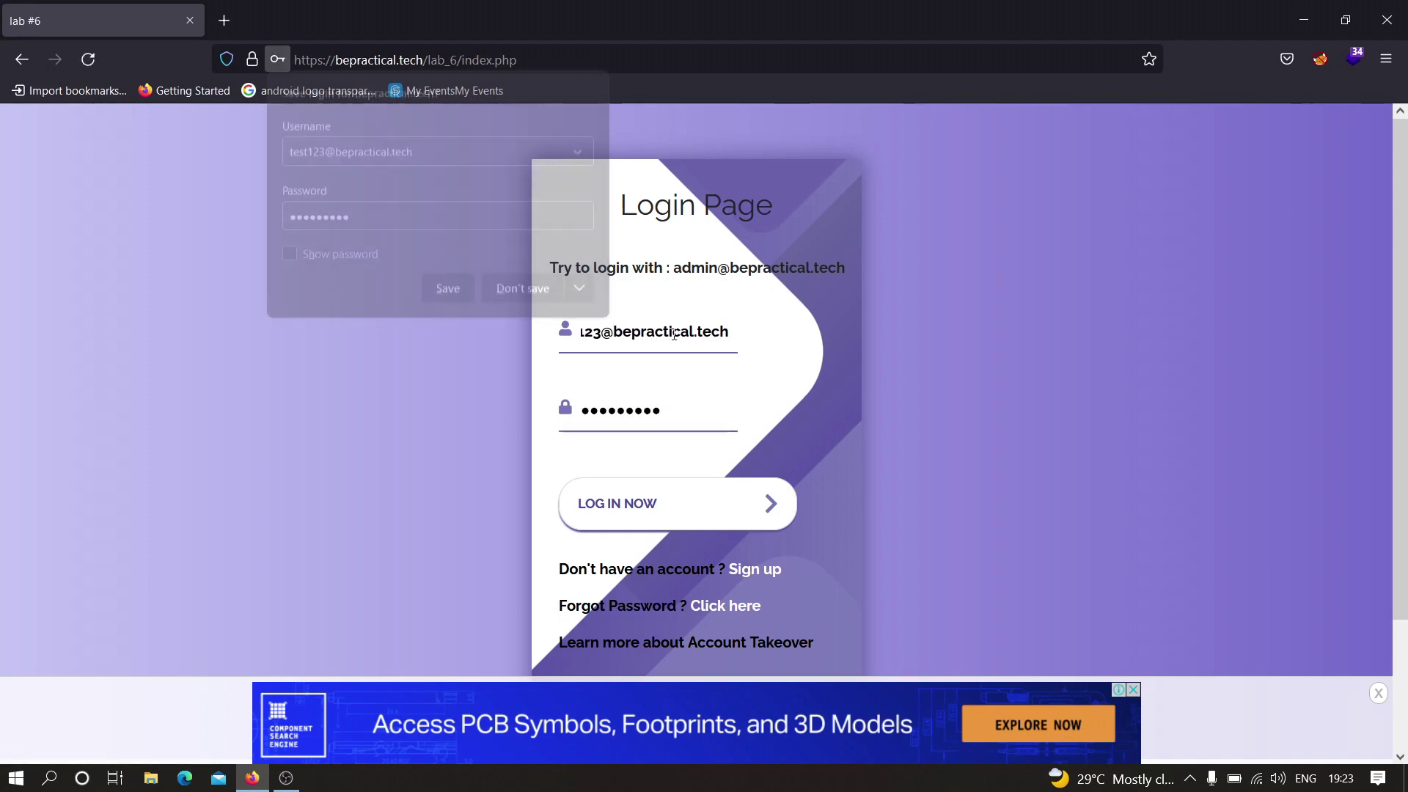
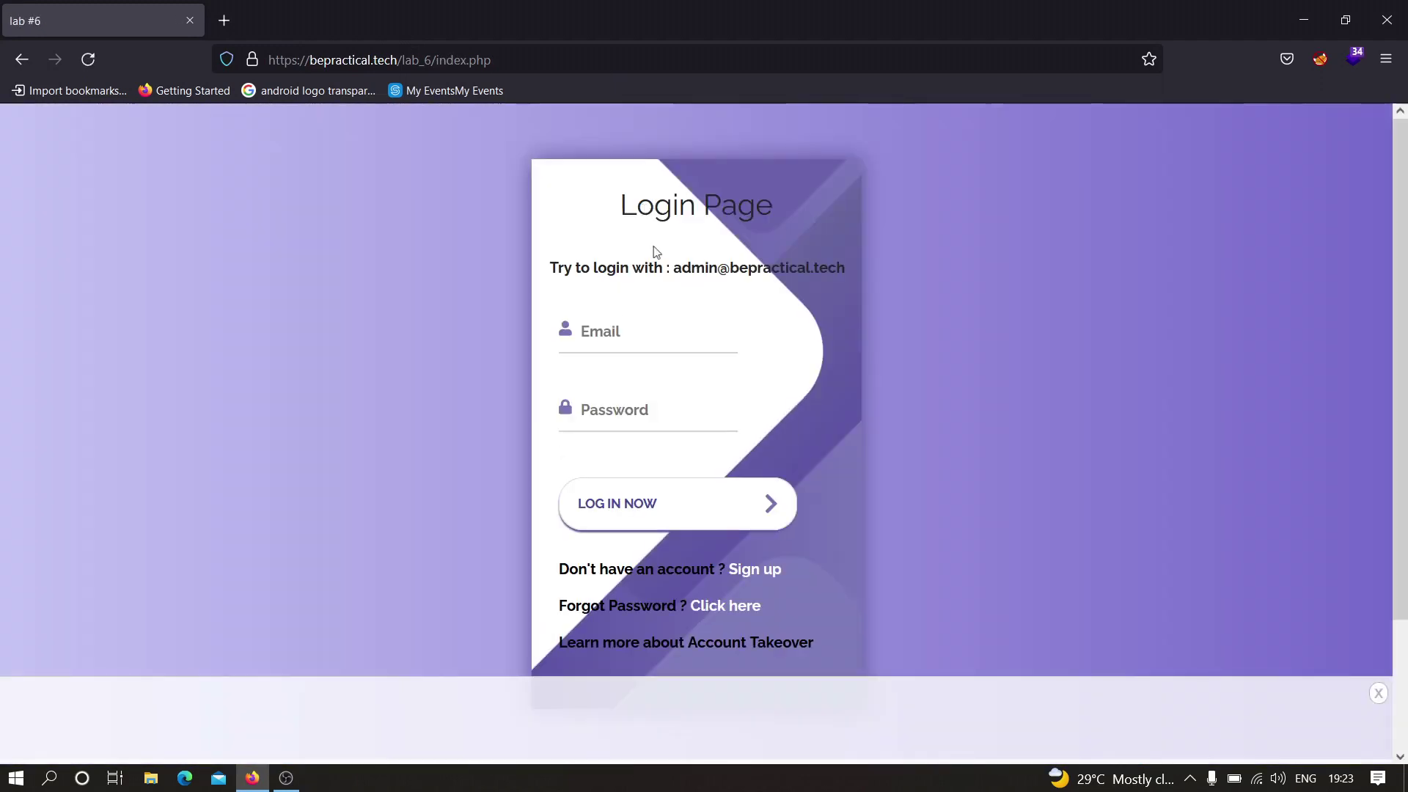
- Highlight the suggested admin email in the hint, then go to the lab's sign-up page
drag(670, 267, 821, 266)
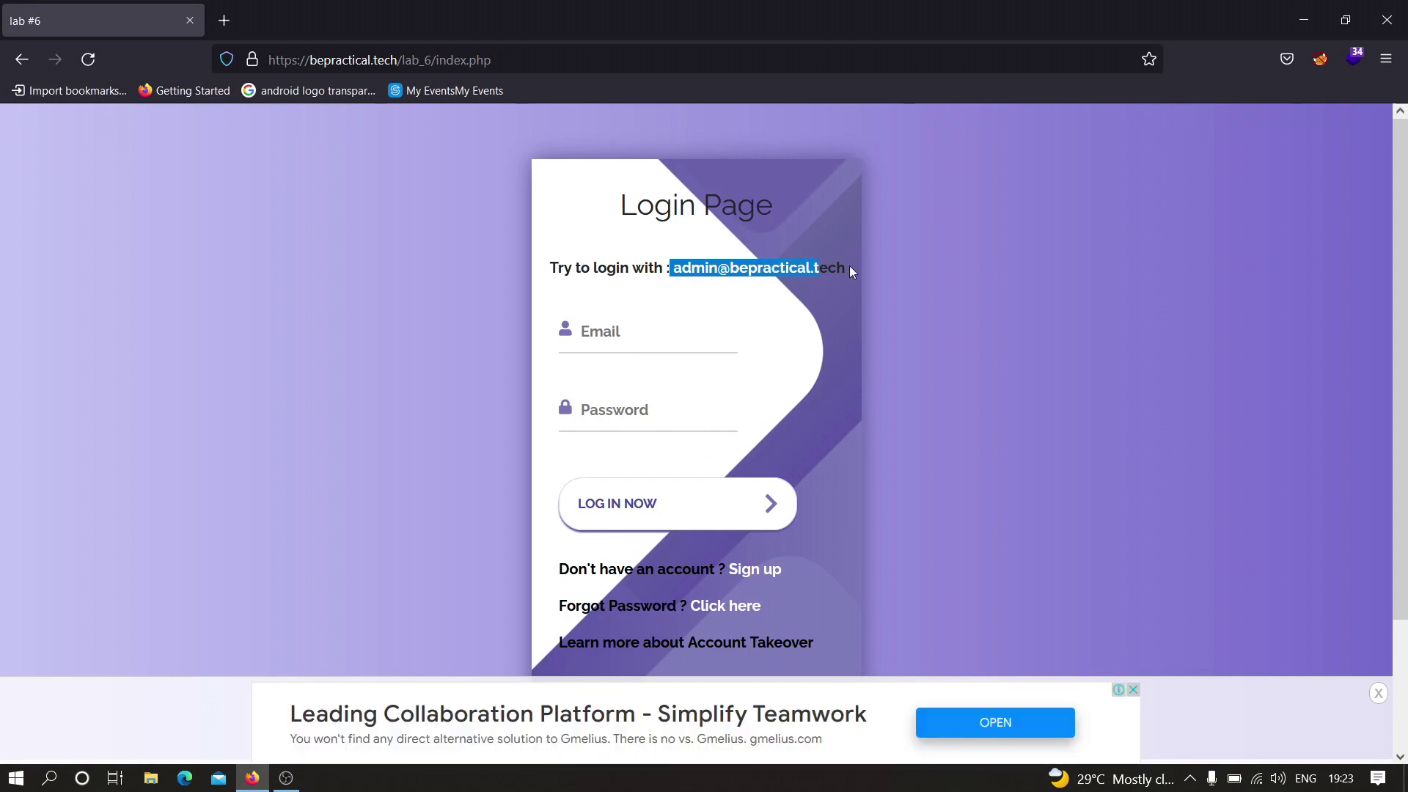
click(849, 265)
click(753, 572)
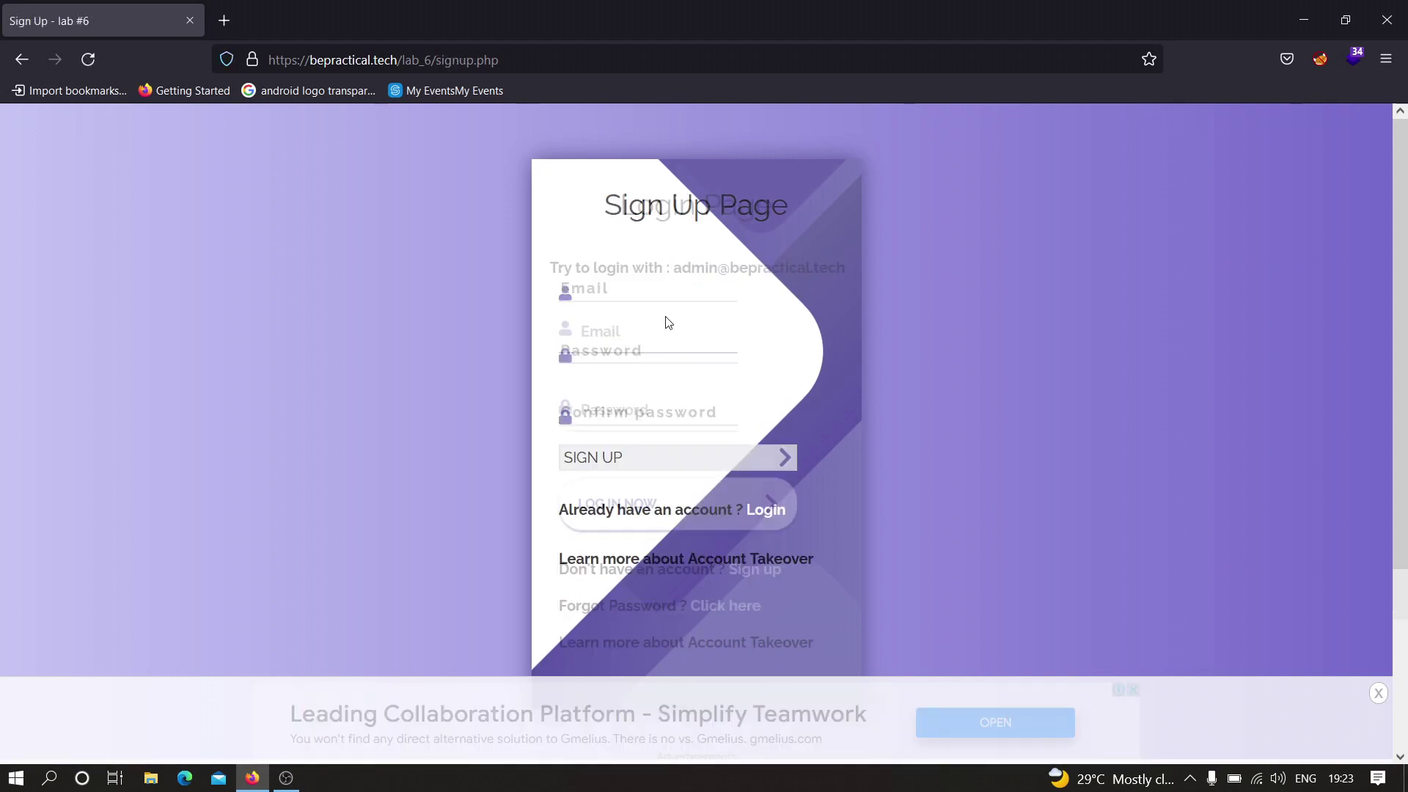
- Fill the sign-up form with the look-alike admin email, a password, and a matching confirmation
click(638, 311)
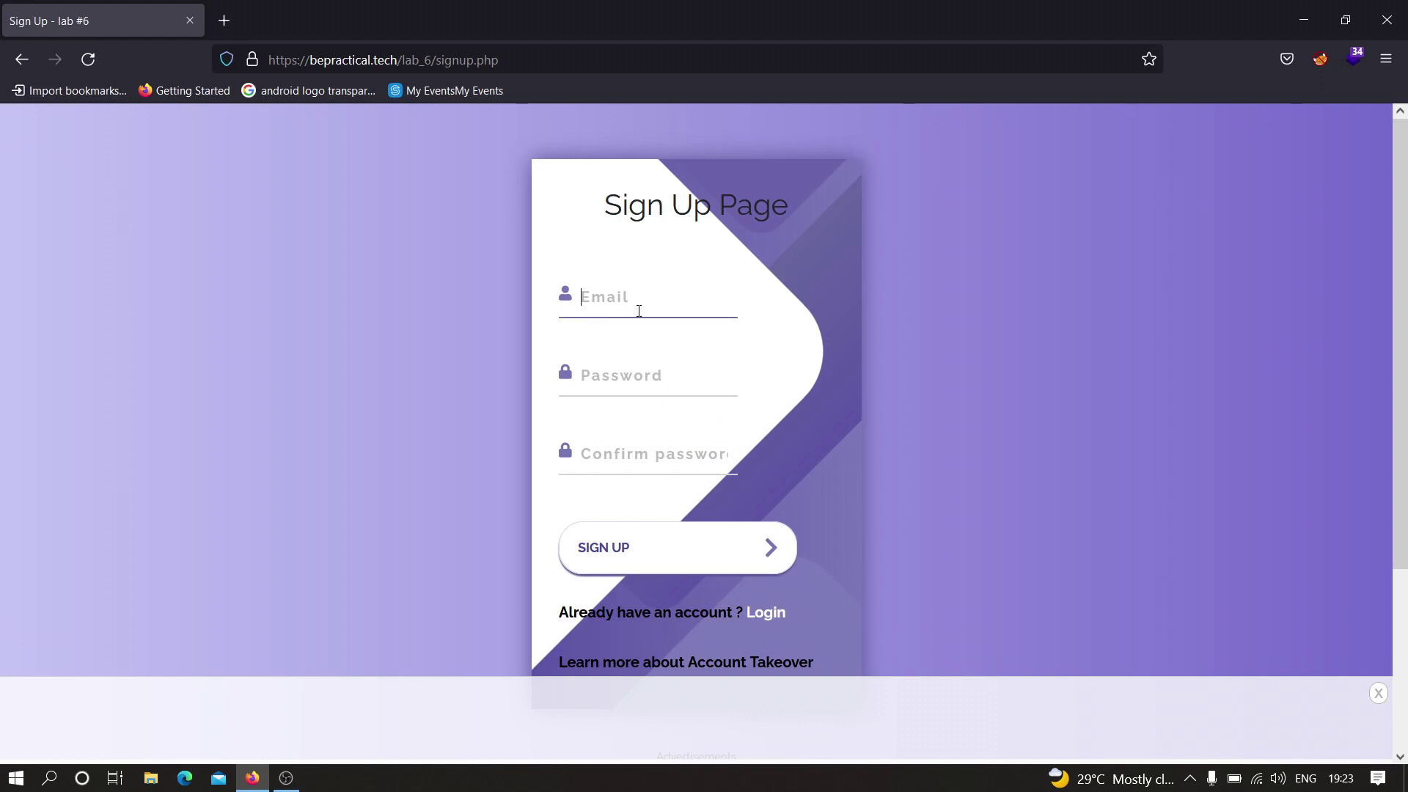
text(admin@bperac)
key(BackSpace)
key(BackSpace)
key(BackSpace)
text(epractical.tech)
key(Tab)
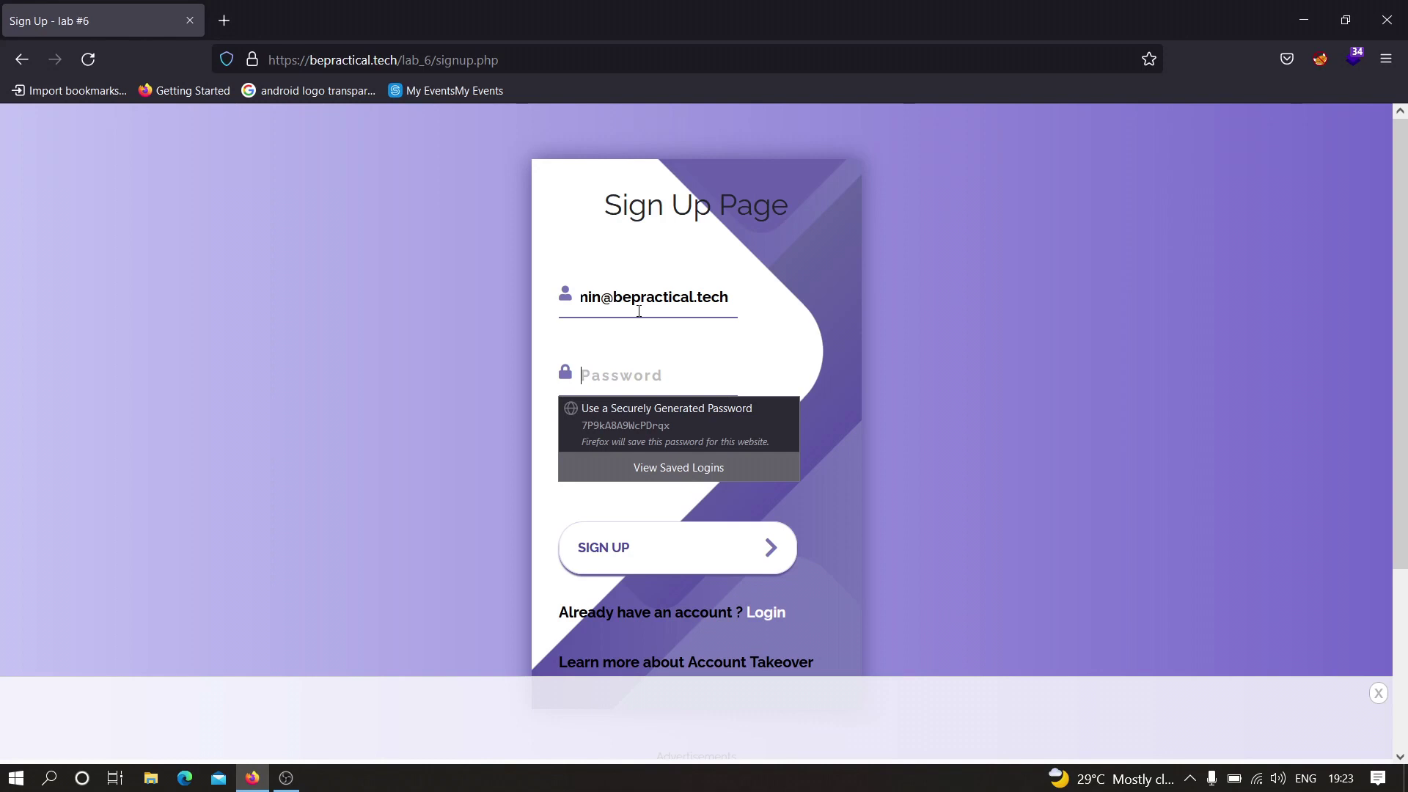
text(password)
text(••••••••)
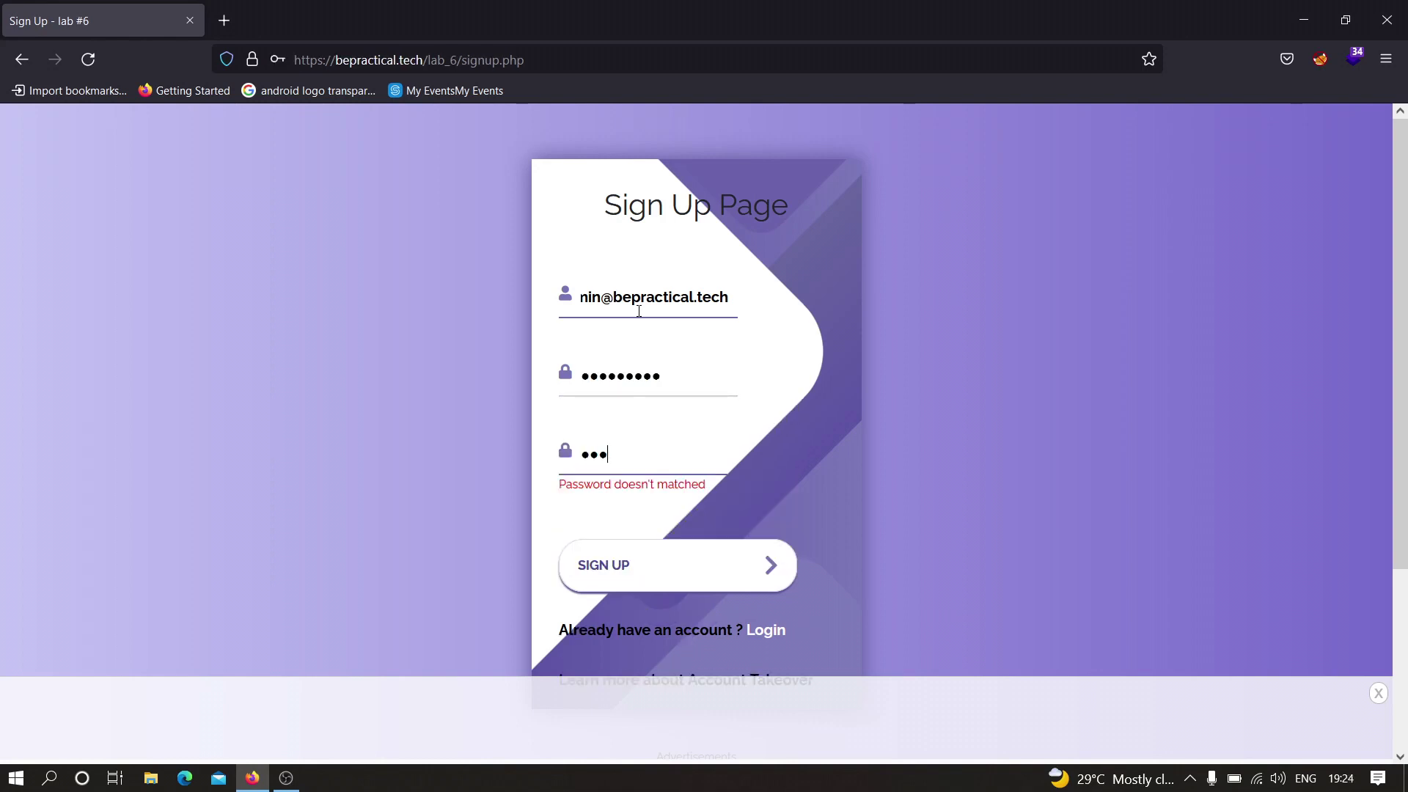
key(ctrl+a)
text(•••••••••)
- Submit the registration, decline saving the login in Firefox, and dismiss the success message
click(628, 565)
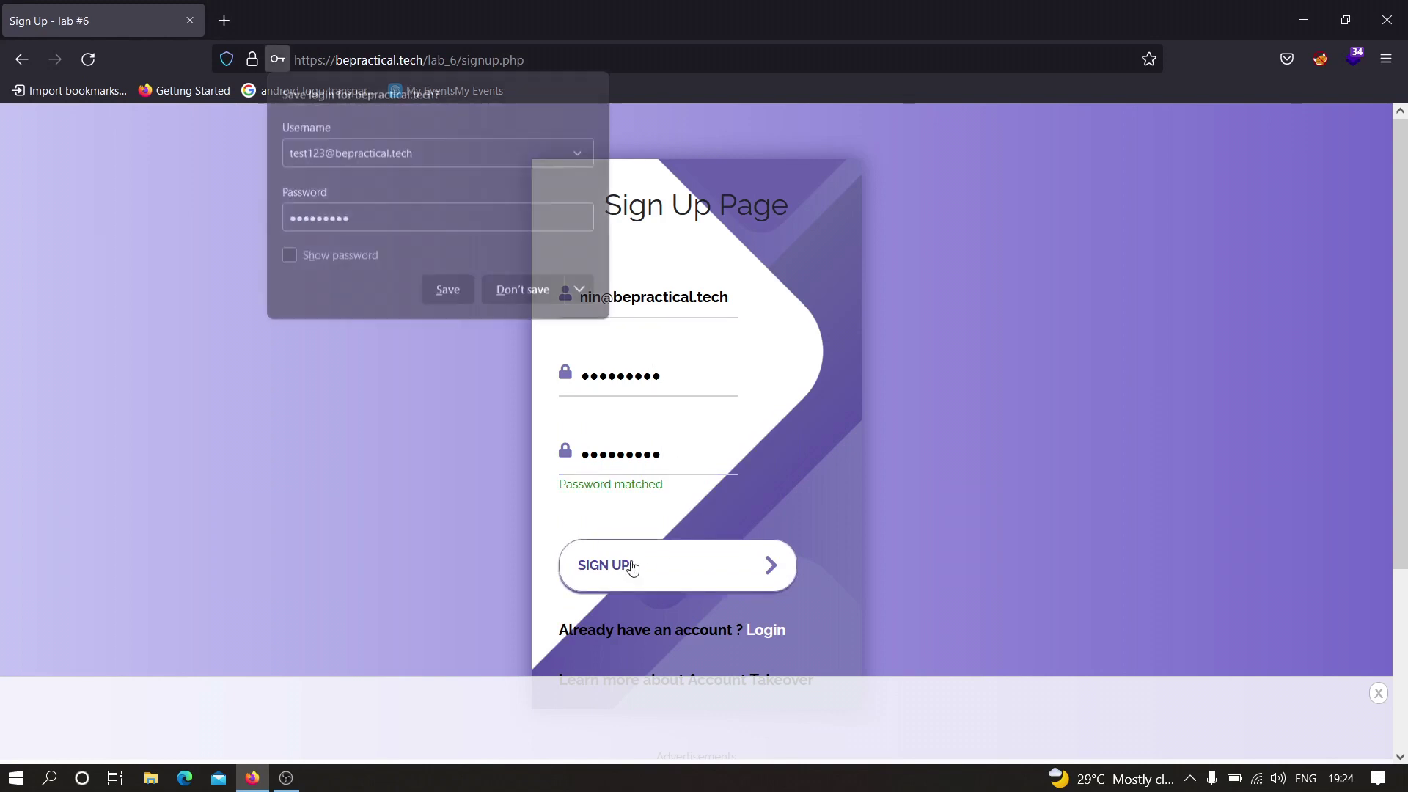
click(504, 291)
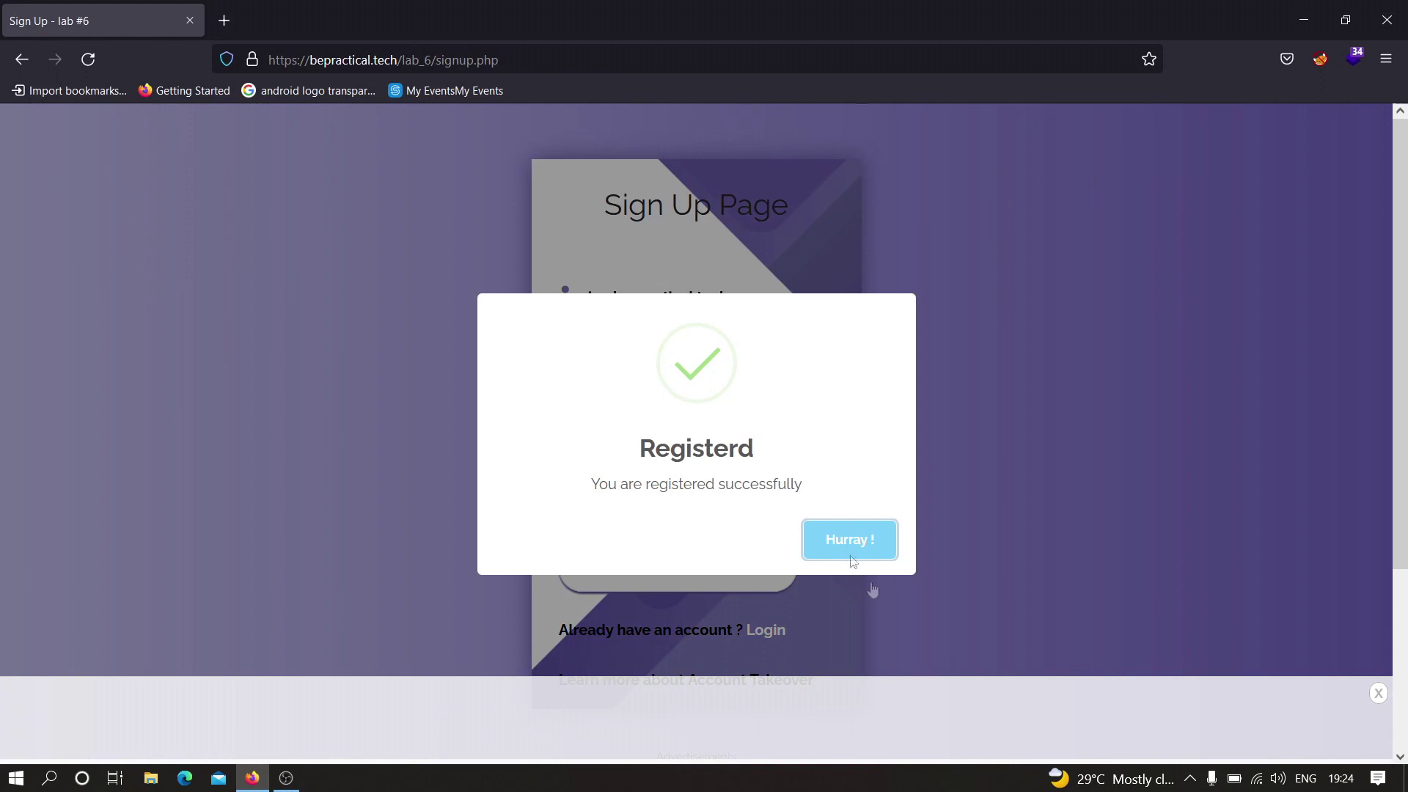
click(851, 552)
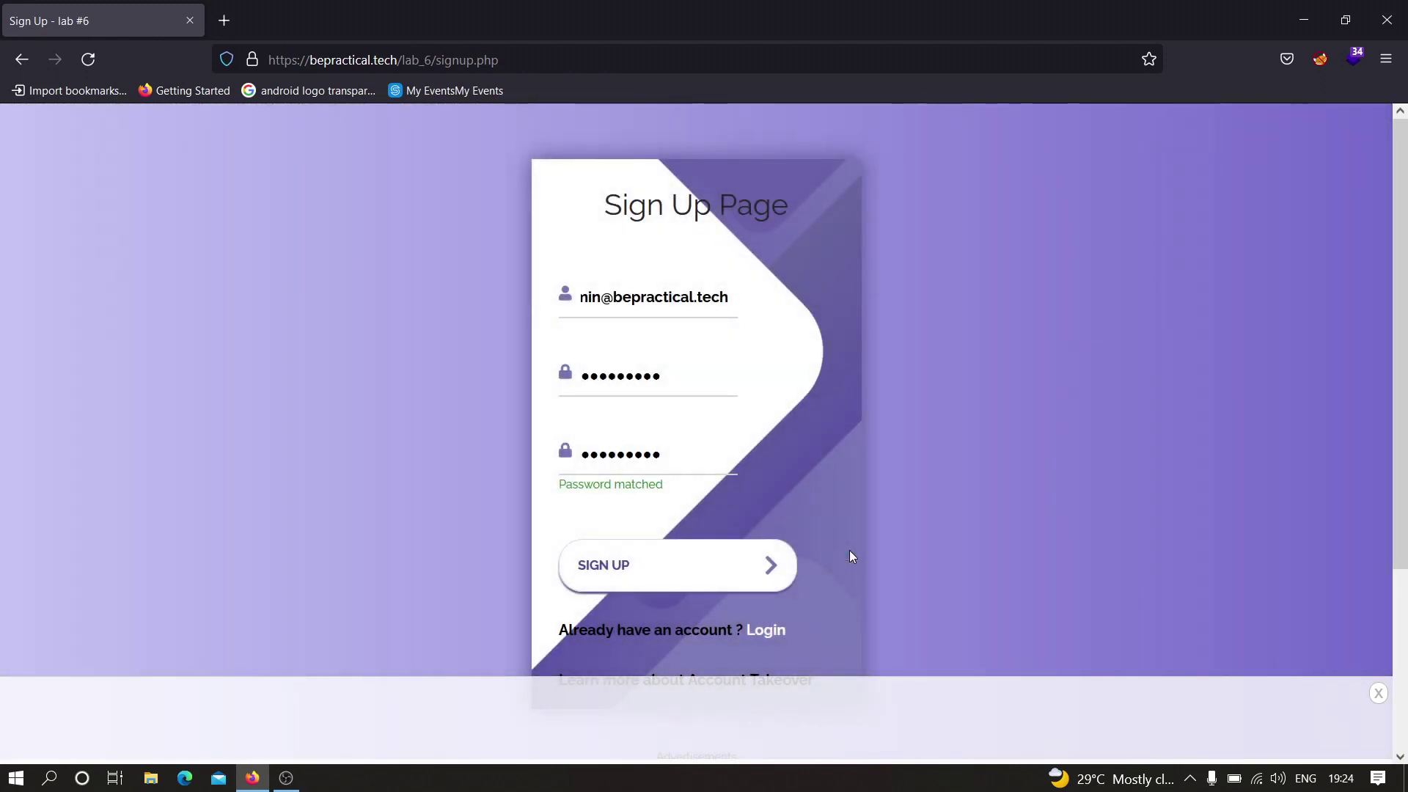
- Log in with the look-alike admin email and its password, declining to save the credentials
click(762, 631)
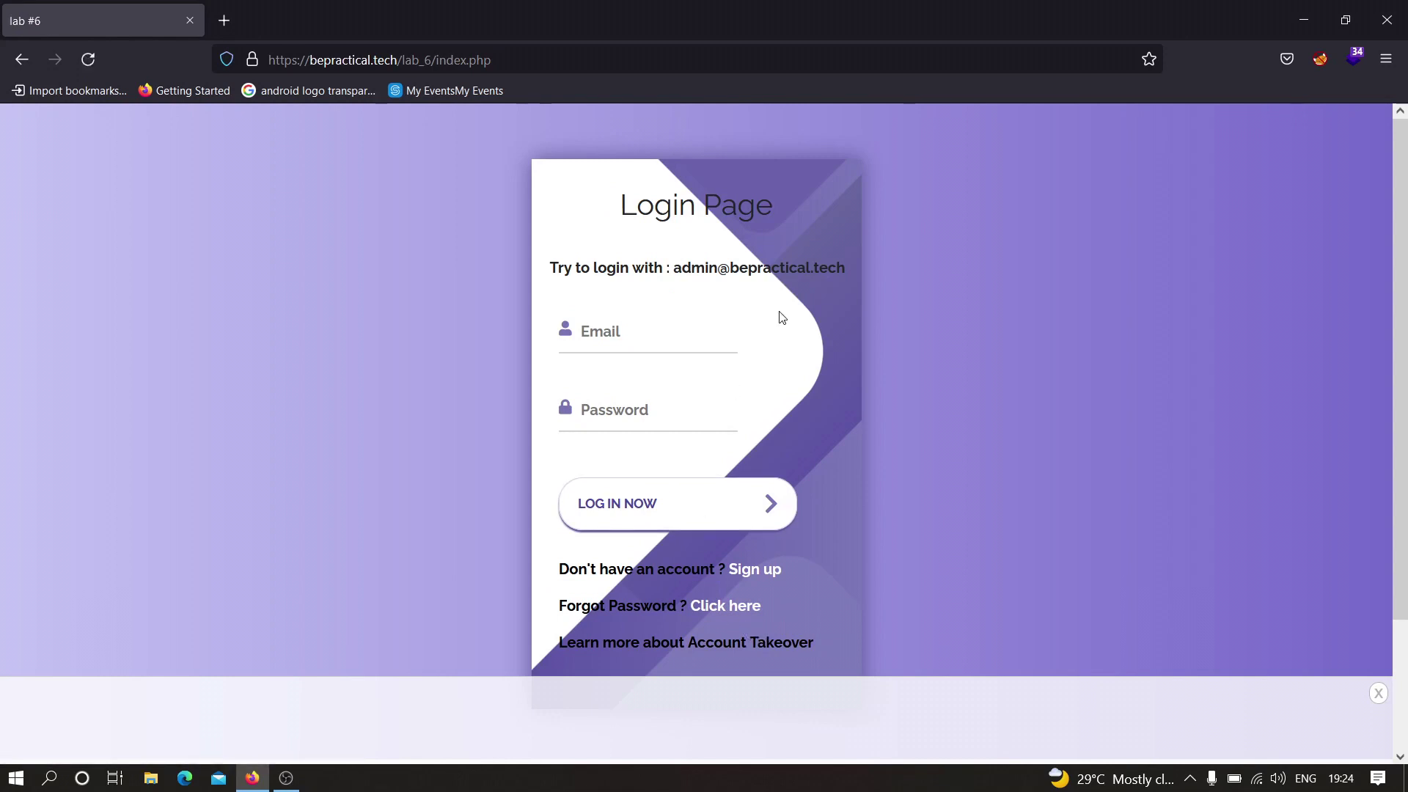
click(591, 333)
text(admin@bepractical.tech)
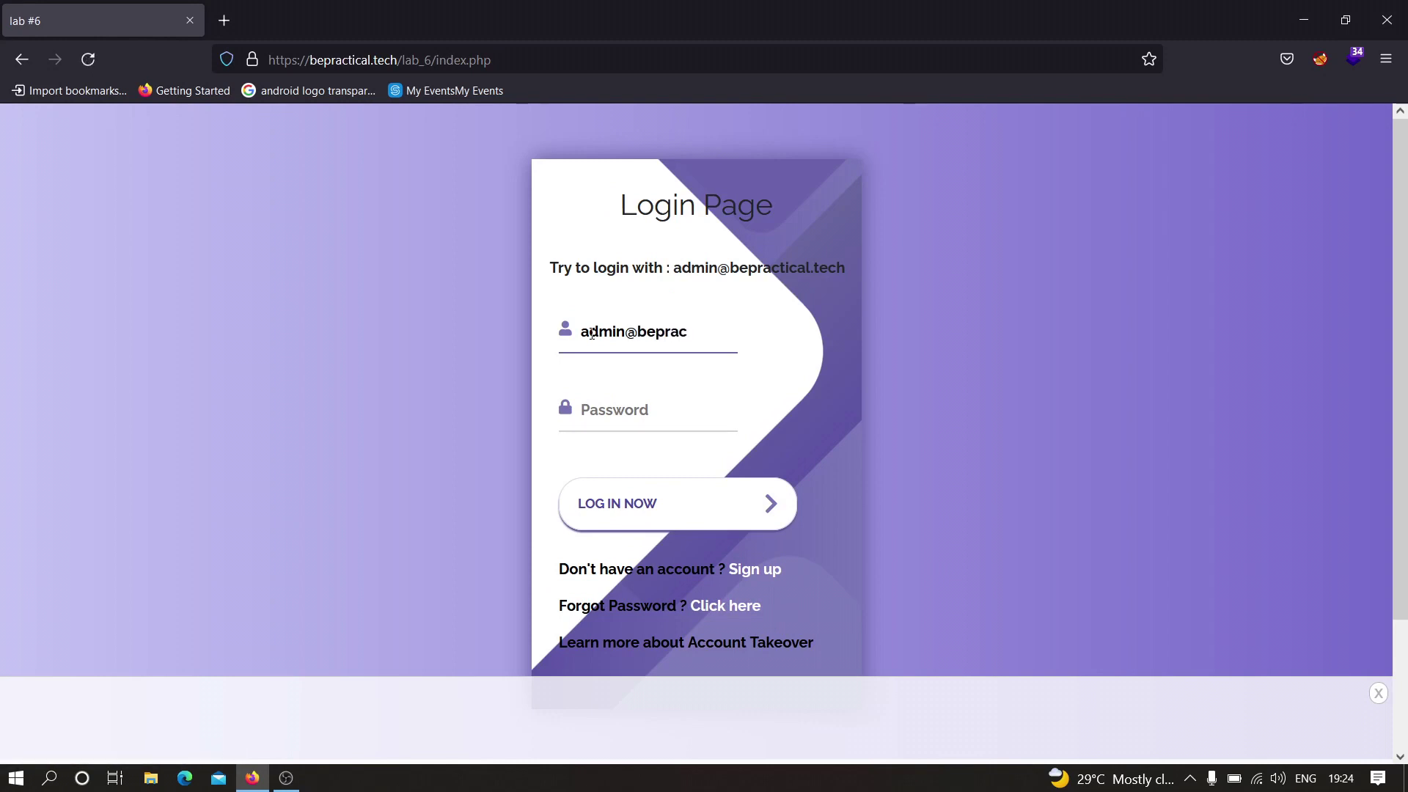
key(Tab)
text(password)
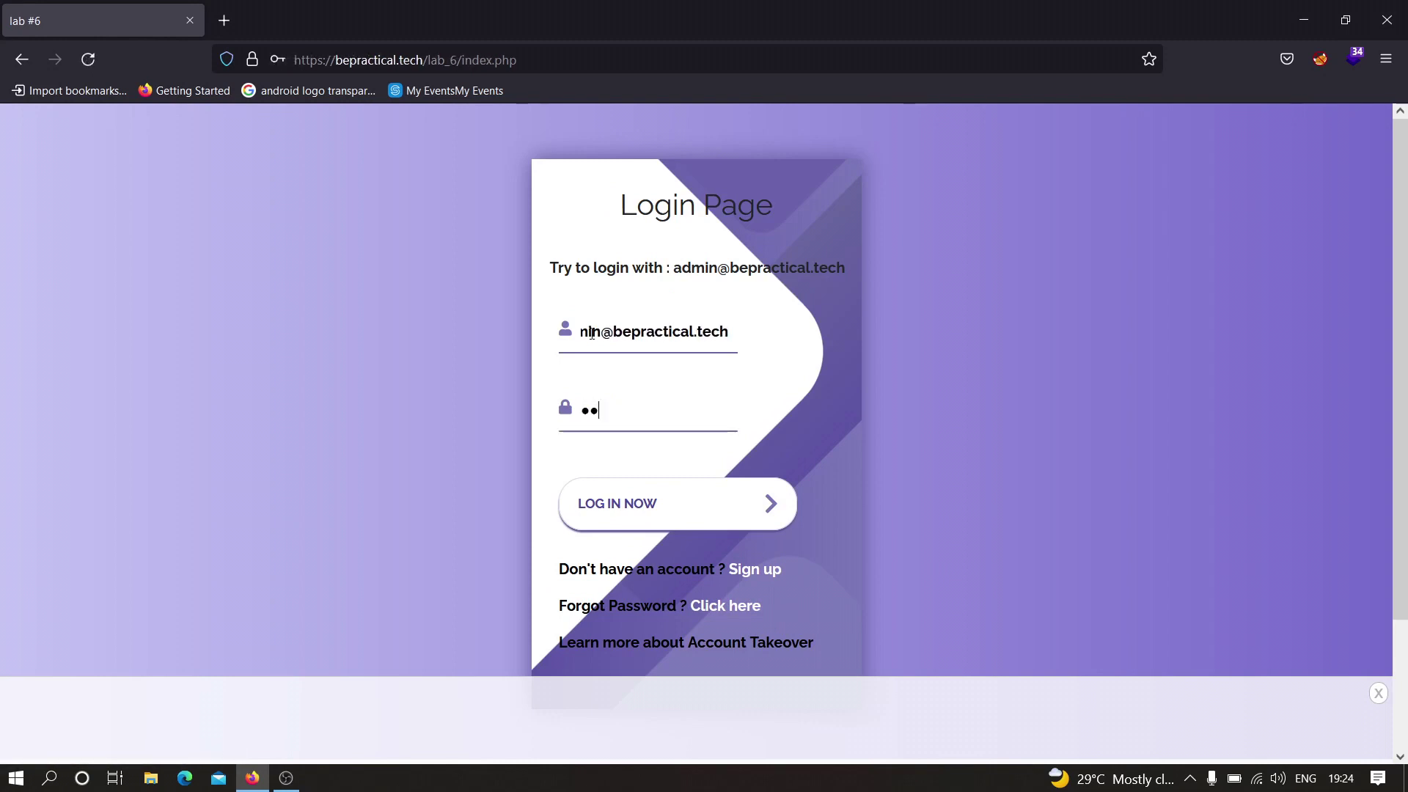
key(Return)
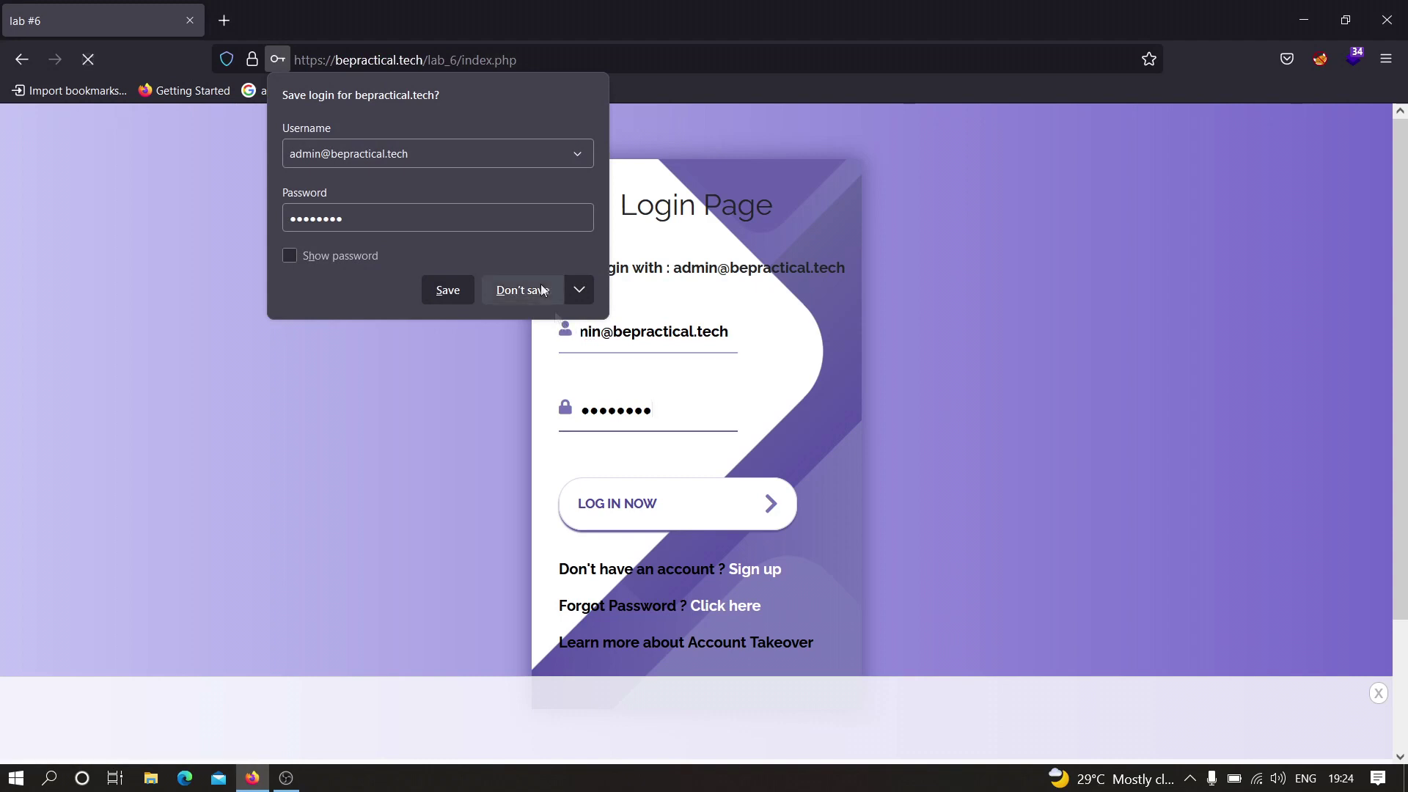
click(516, 280)
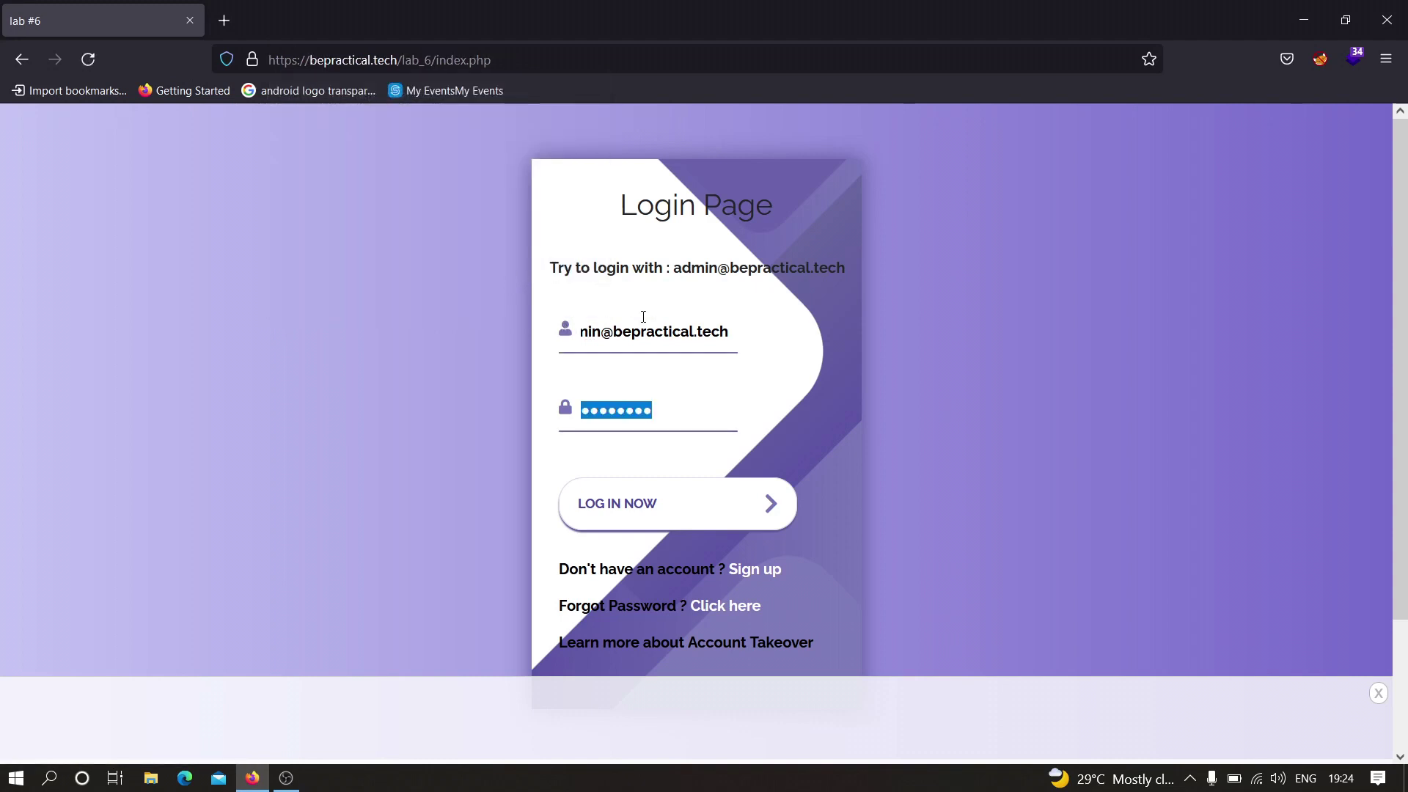
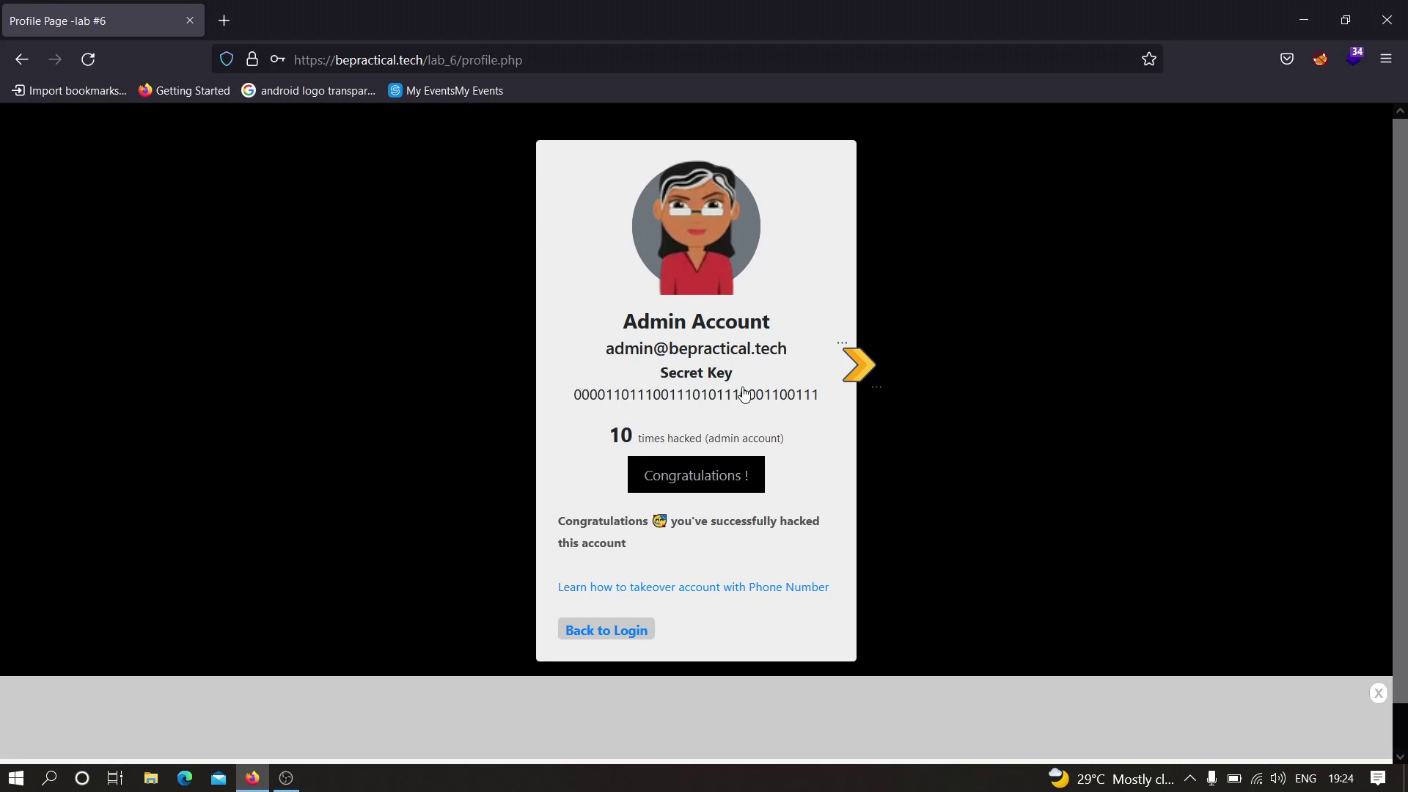
- Return from the Admin Account profile to the BePractical Lab 6 login page via 'Back to Login'
click(606, 638)
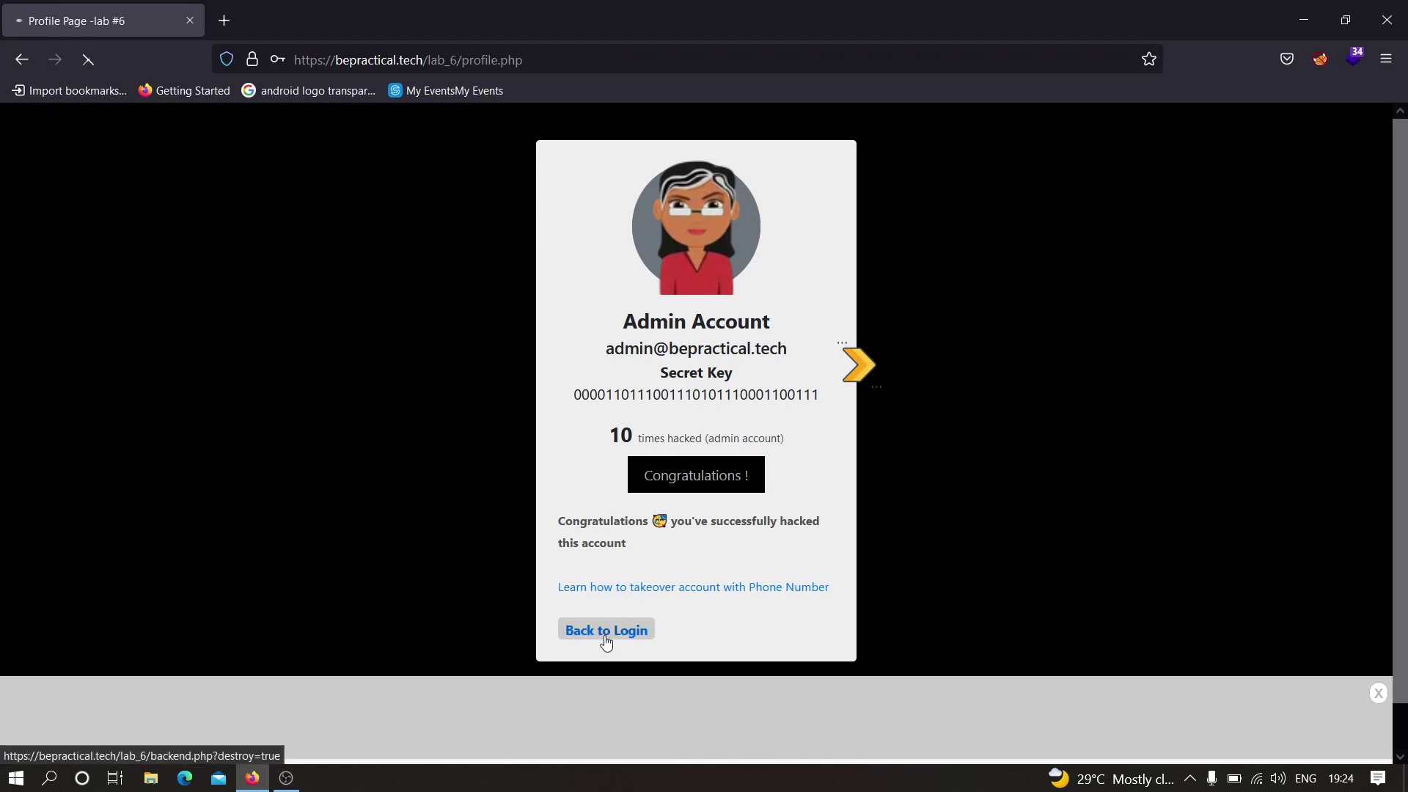